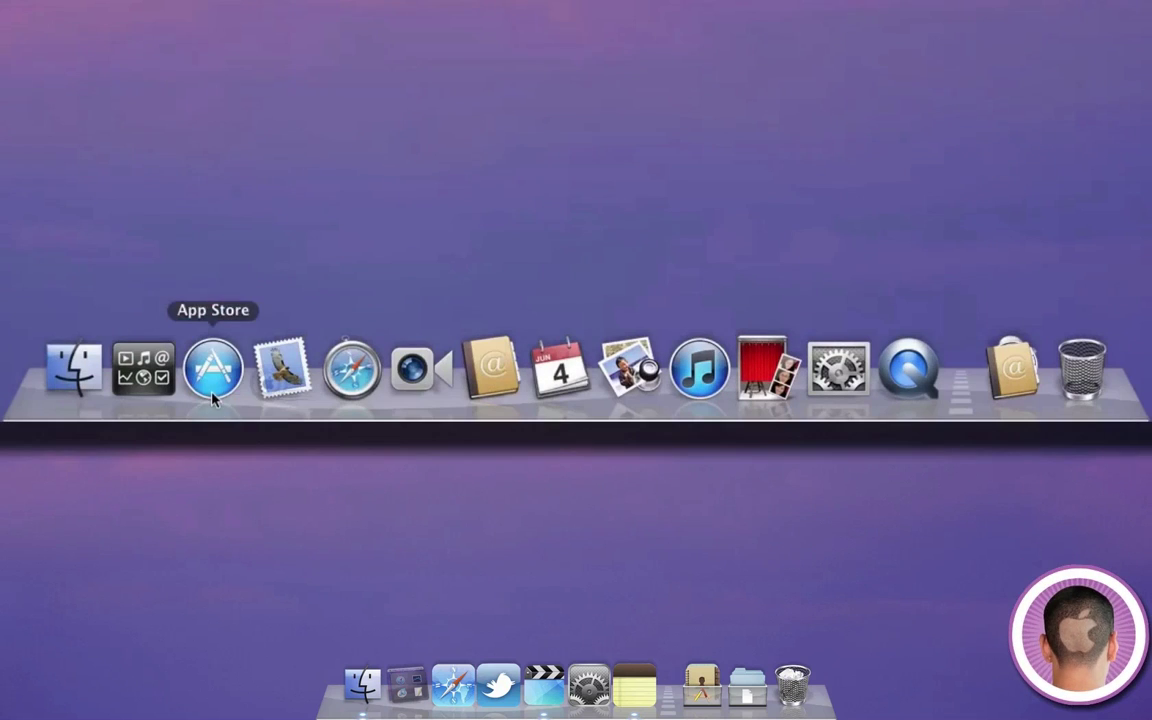
click(212, 398)
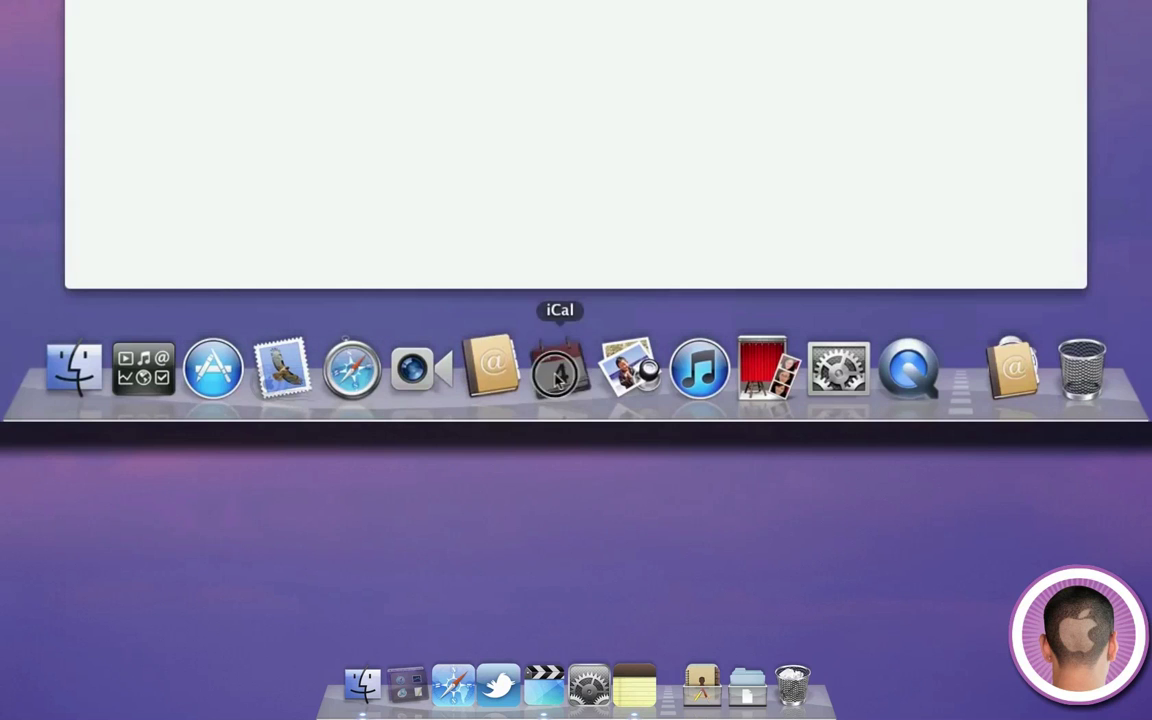
click(820, 378)
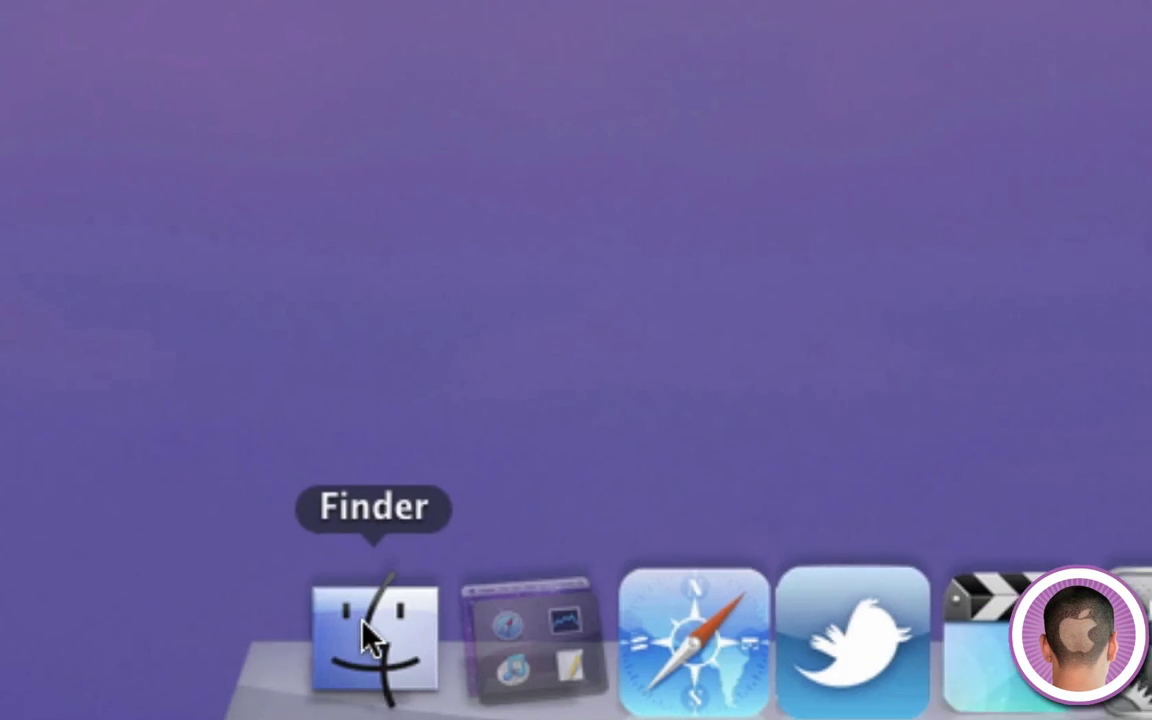
- In a Finder window, open the CoreServices folder inside System > Library on Macintosh HD
click(362, 685)
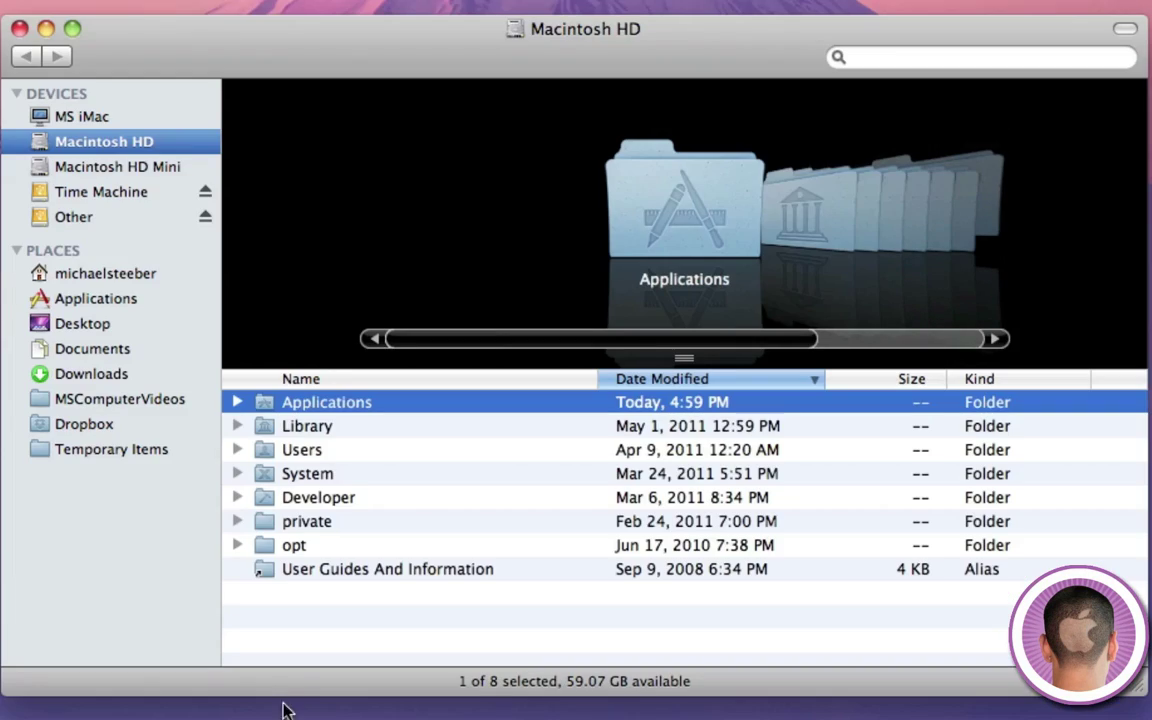
click(314, 476)
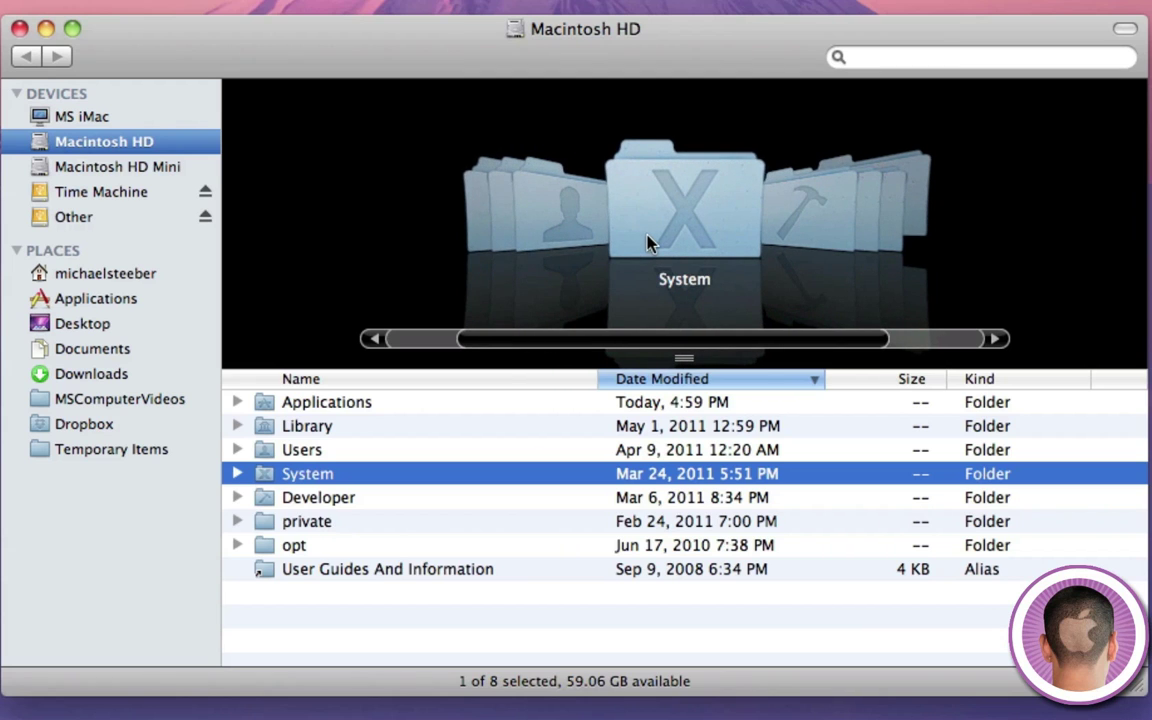
double_click(648, 243)
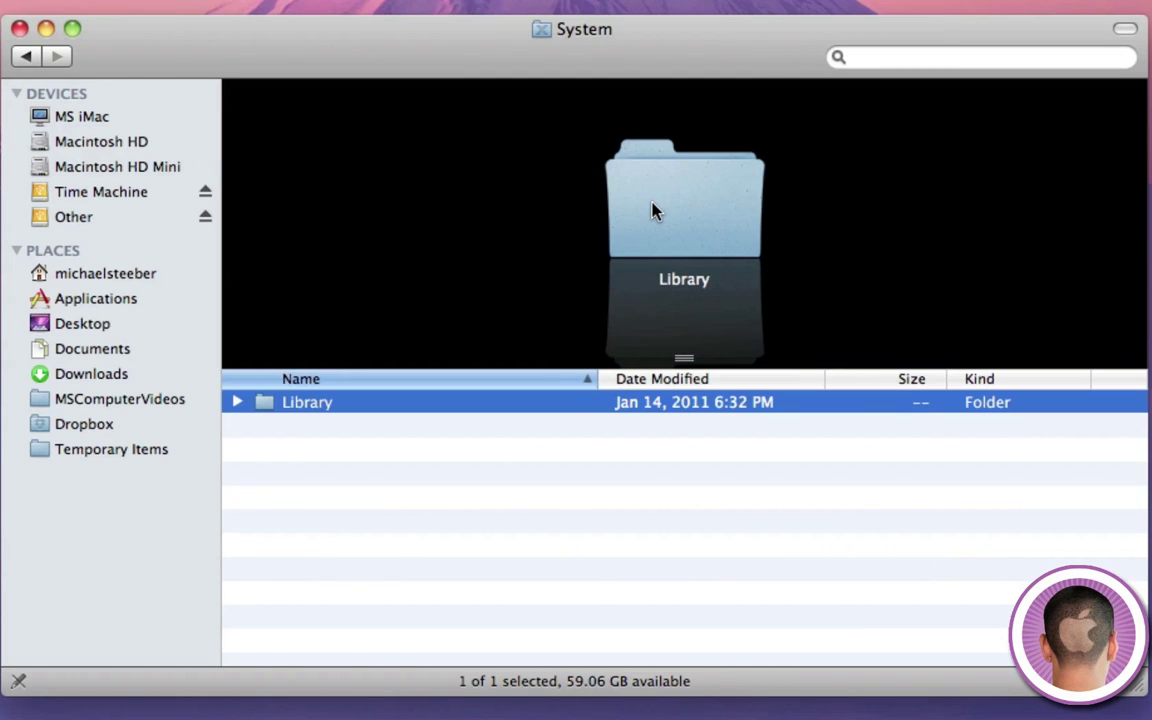
double_click(654, 208)
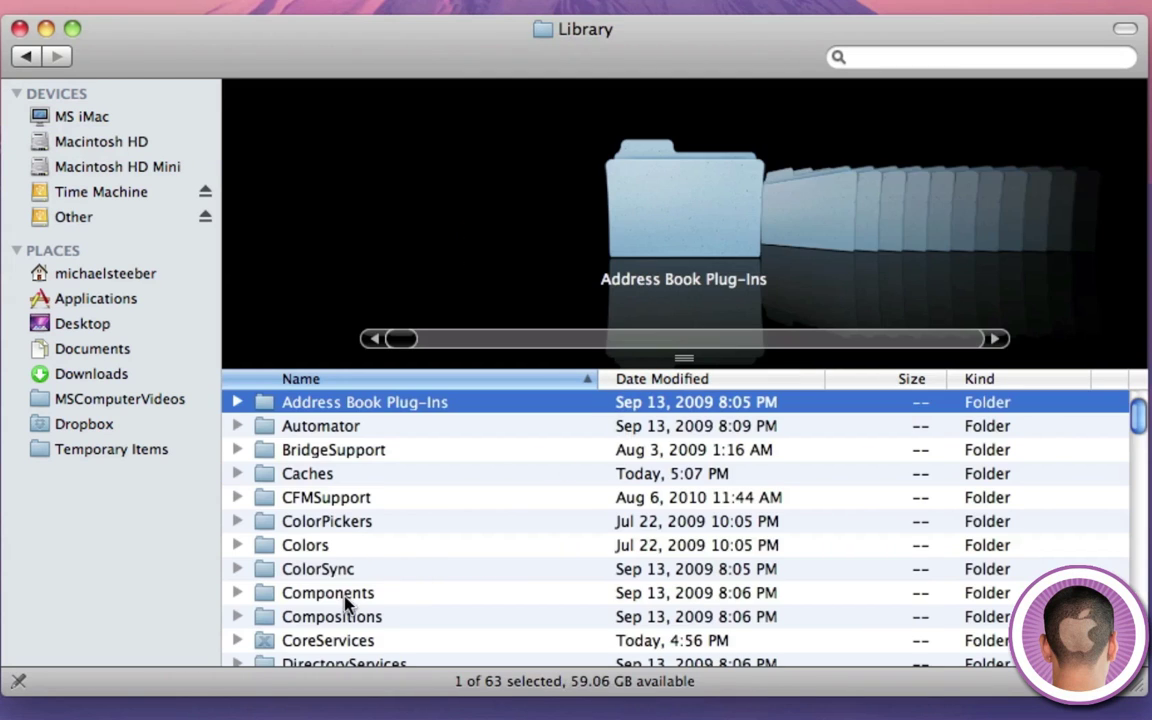
click(335, 650)
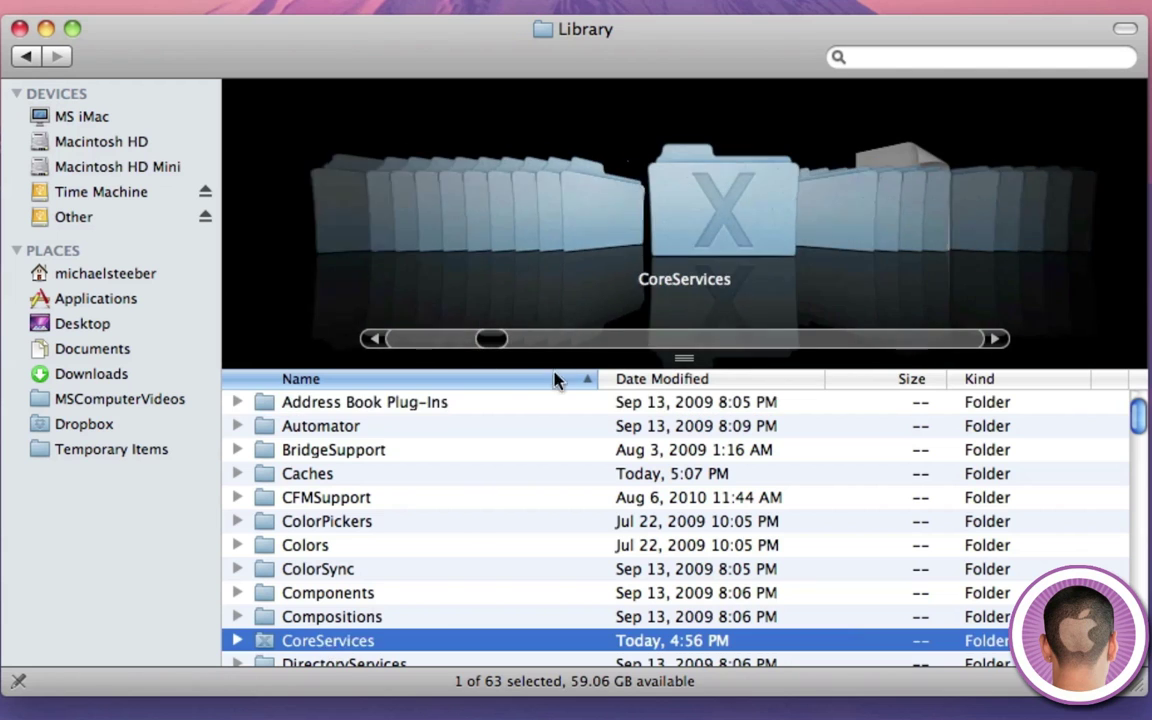
double_click(674, 234)
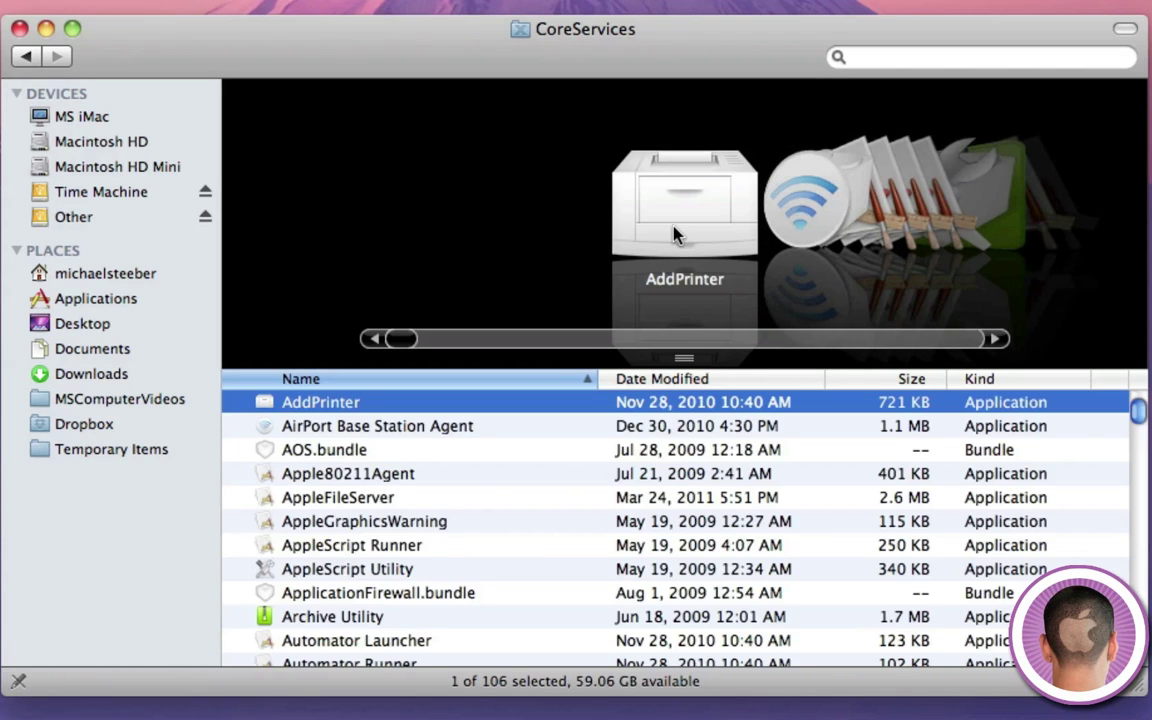
- Show the package contents of the Dock application in CoreServices and open its Contents > Resources folder
scroll(470, 538, down, 15)
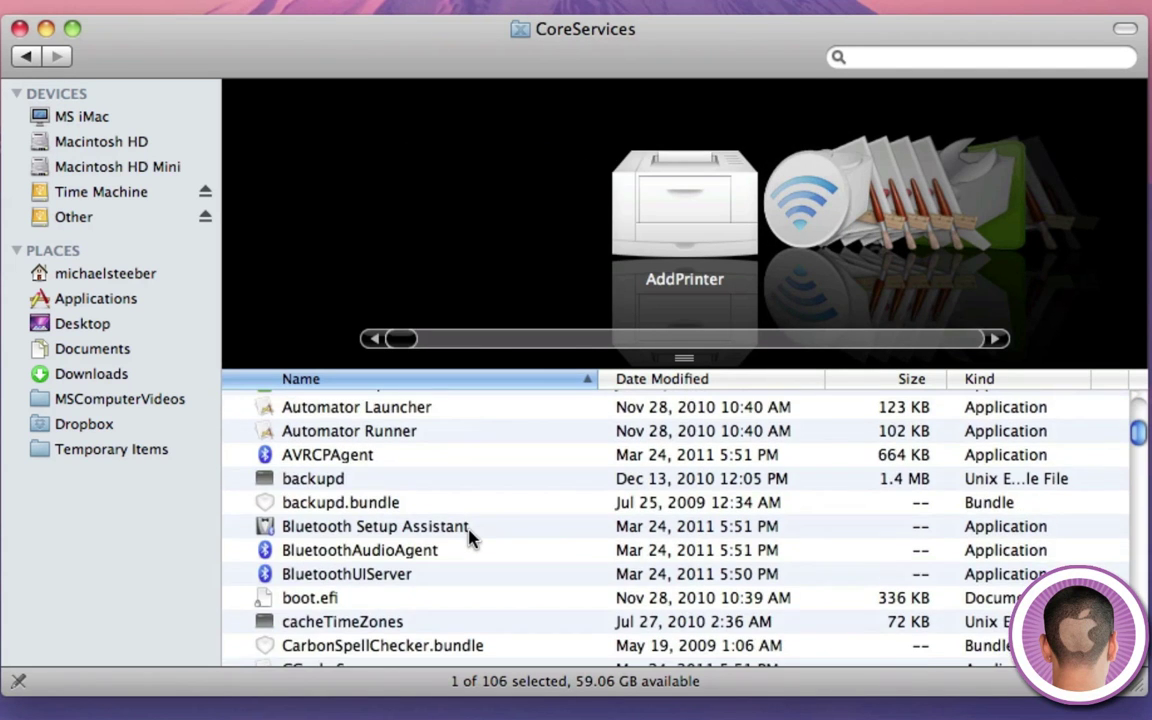
scroll(470, 538, down, 1)
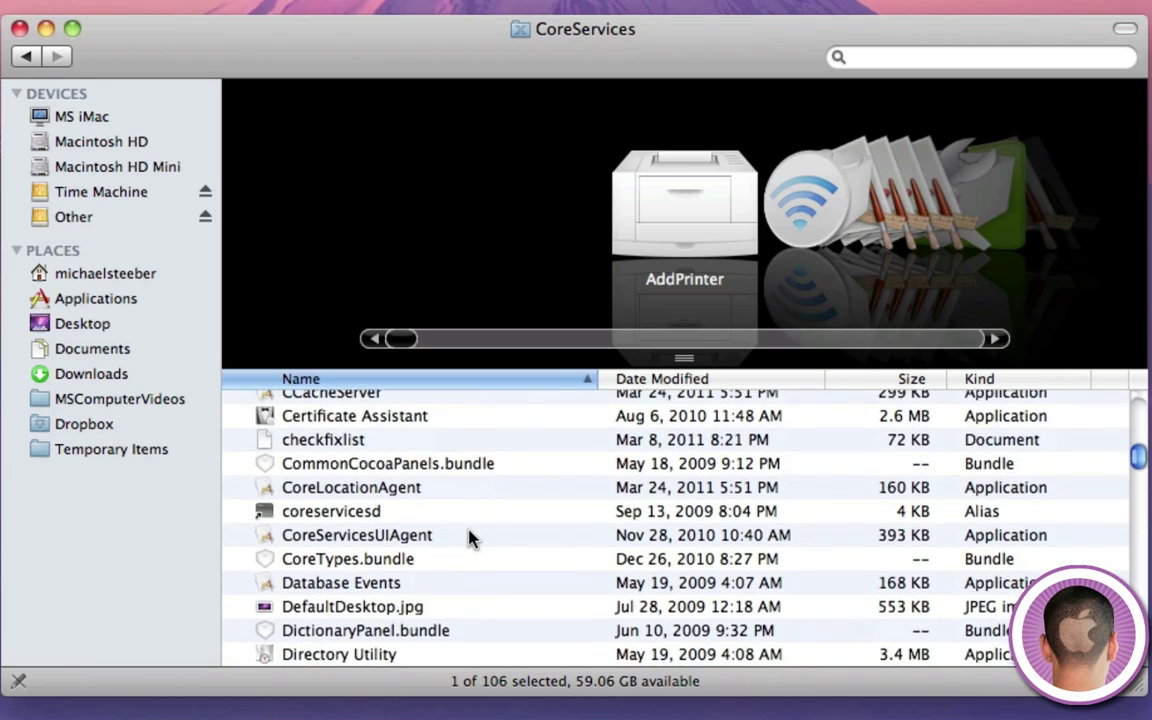
scroll(470, 538, down, 10)
click(329, 428)
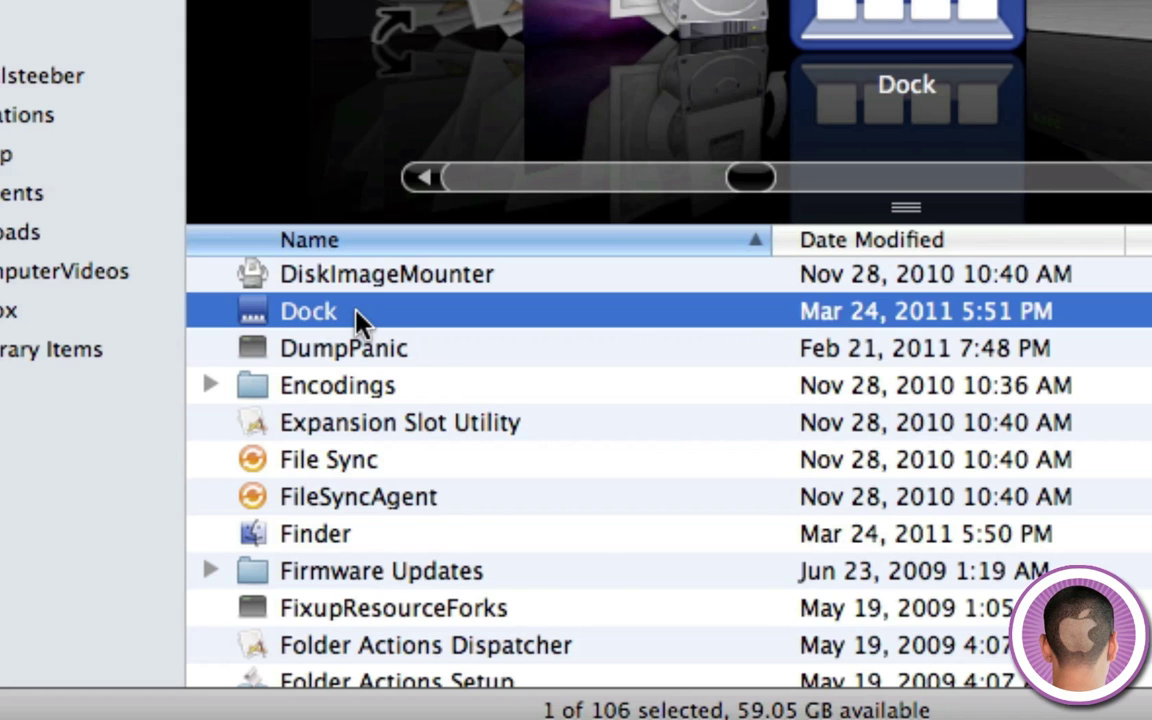
right_click(356, 313)
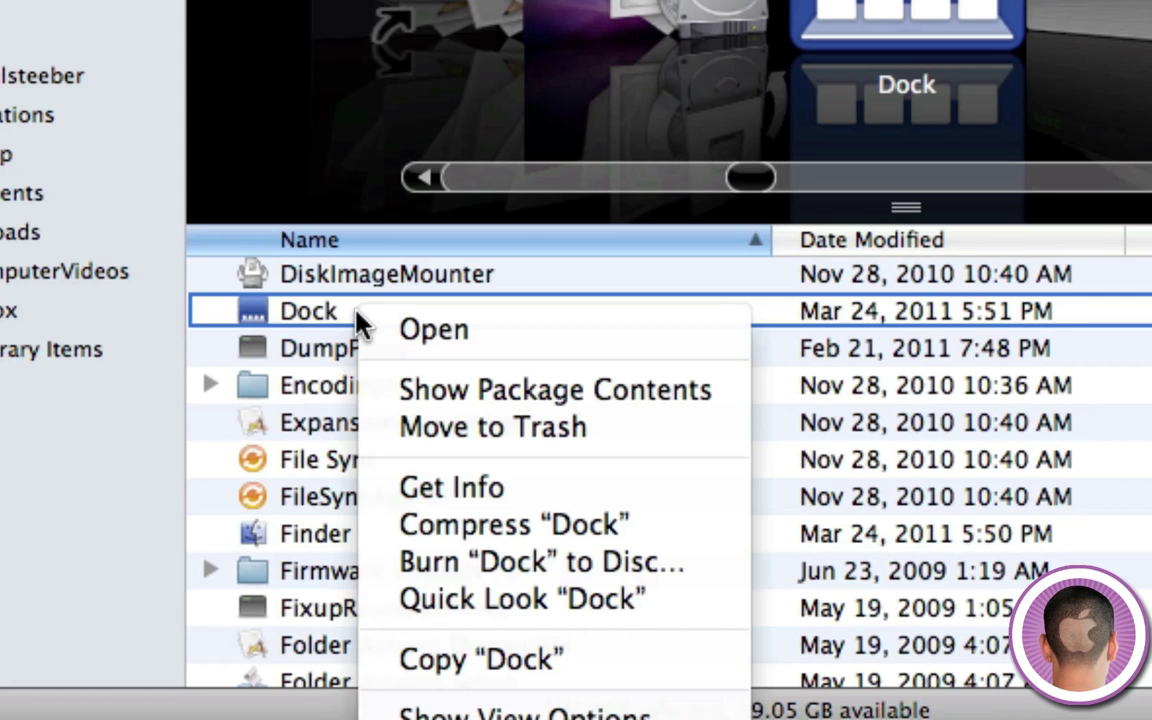
click(420, 400)
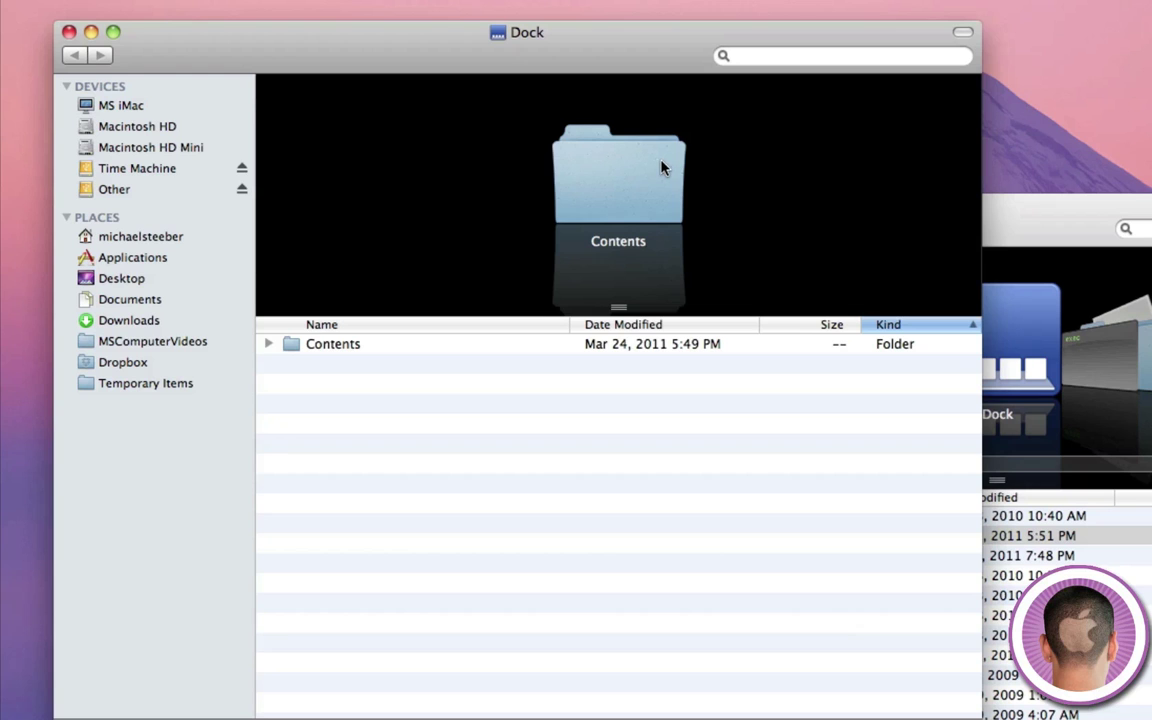
double_click(614, 157)
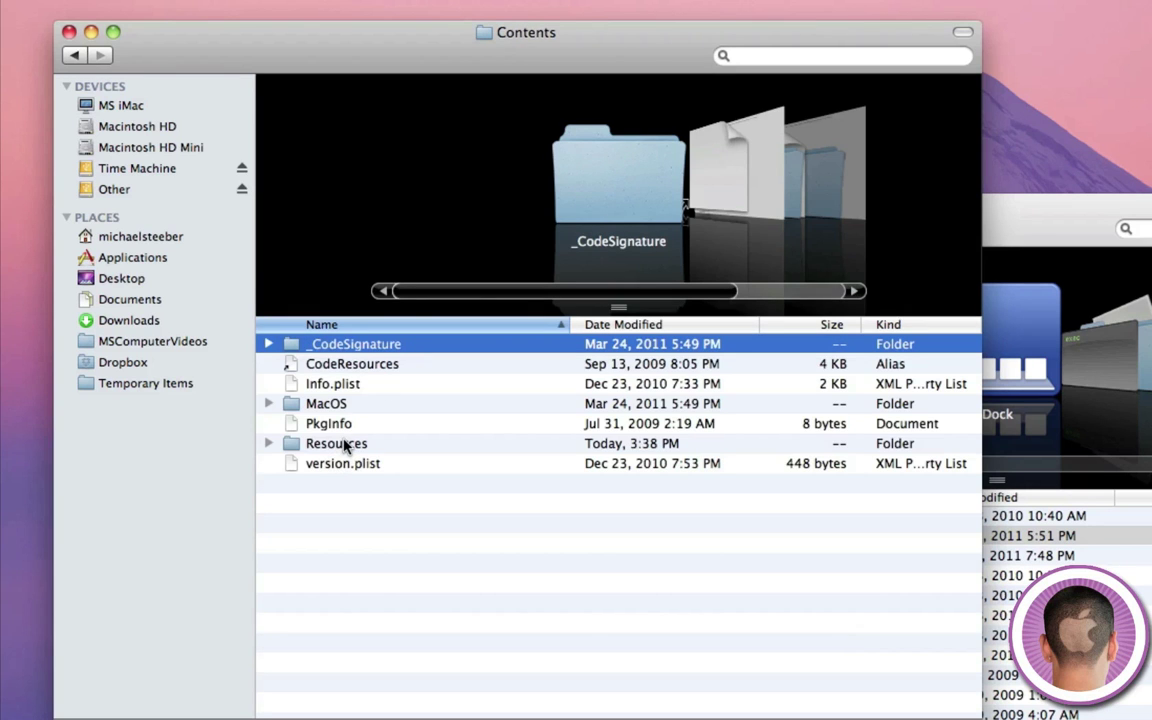
double_click(343, 444)
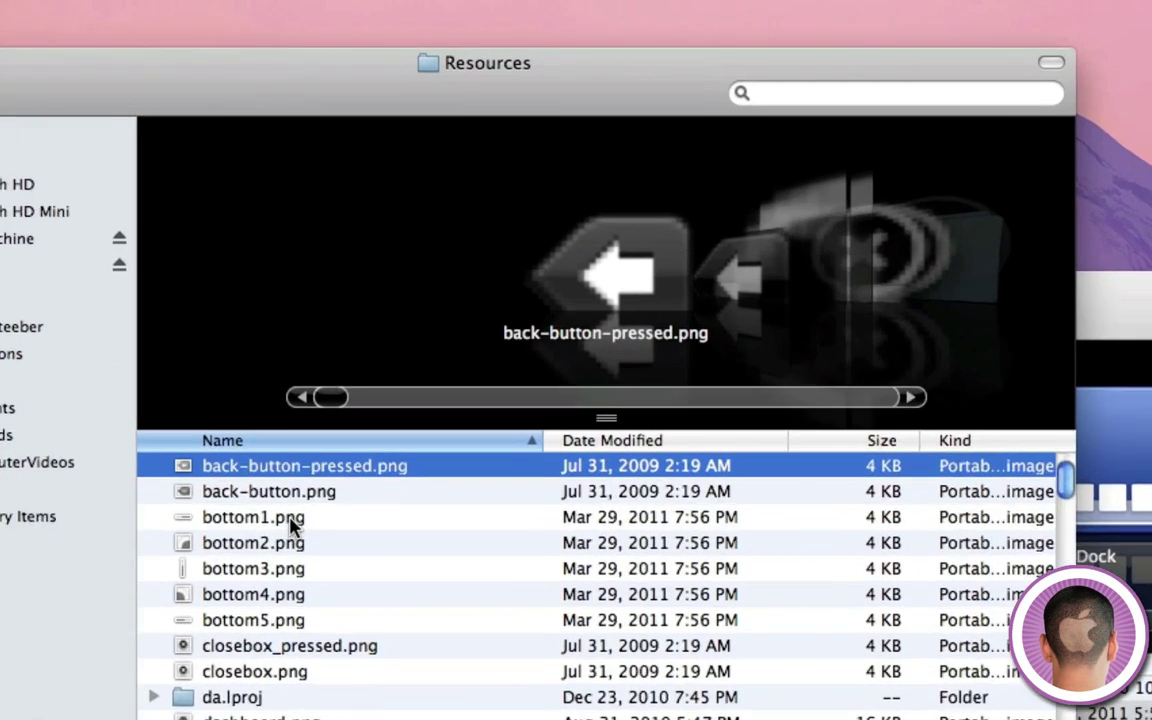
- Look through the Dock's Resources folder for the indicator image files
scroll(607, 365, down, 10)
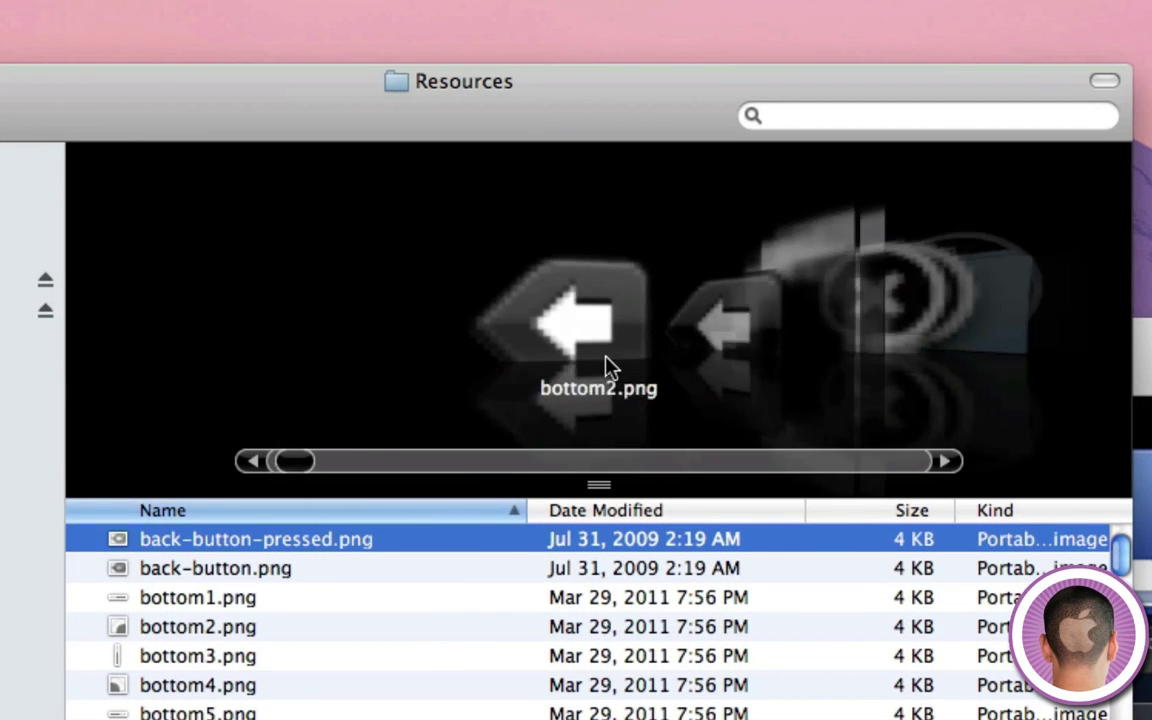
scroll(610, 365, down, 10)
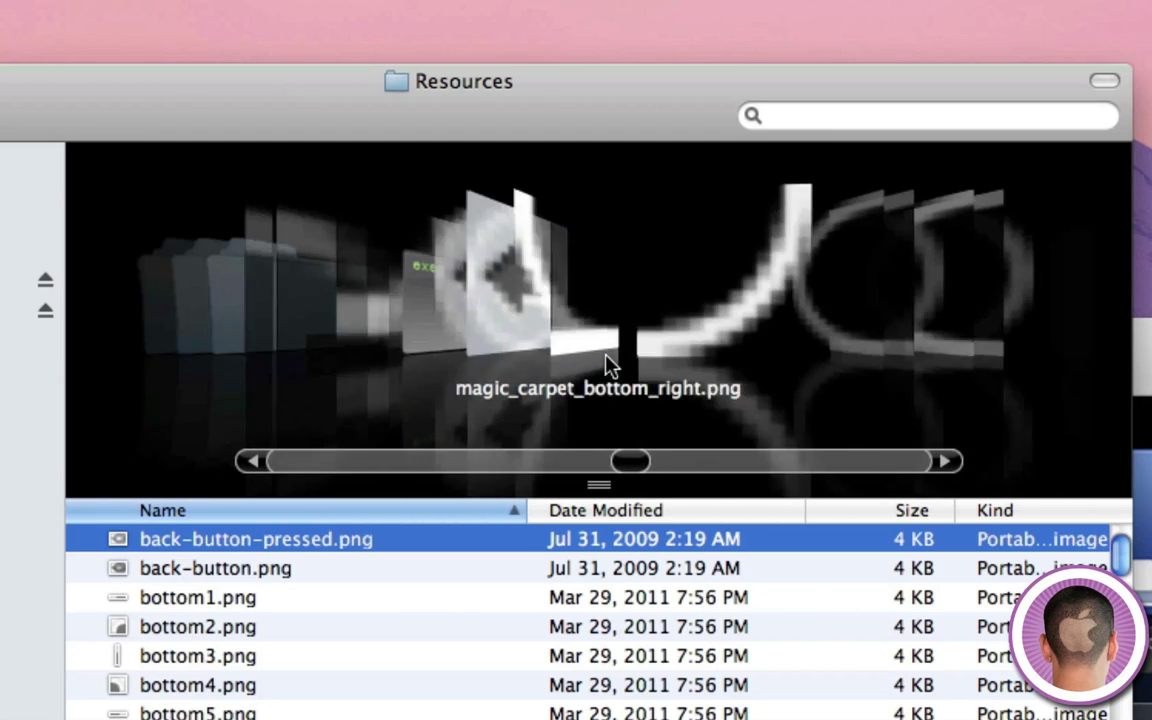
scroll(610, 365, up, 6)
scroll(610, 366, up, 3)
scroll(610, 366, down, 2)
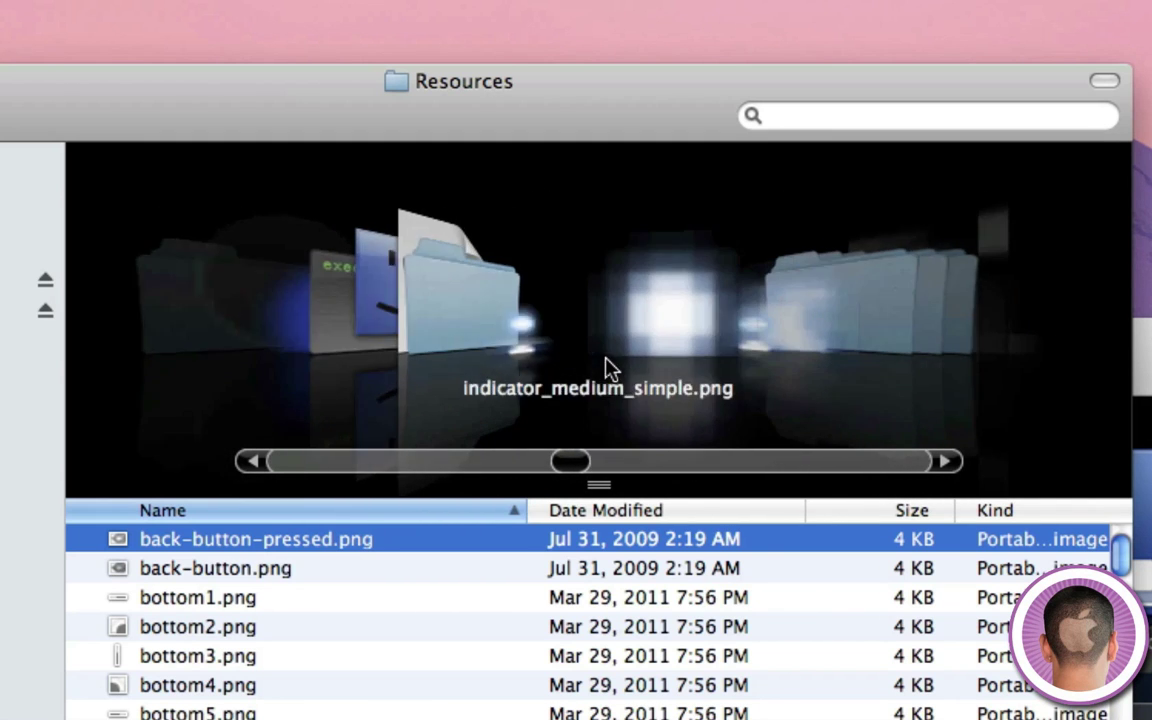
scroll(610, 366, up, 1)
scroll(609, 362, down, 2)
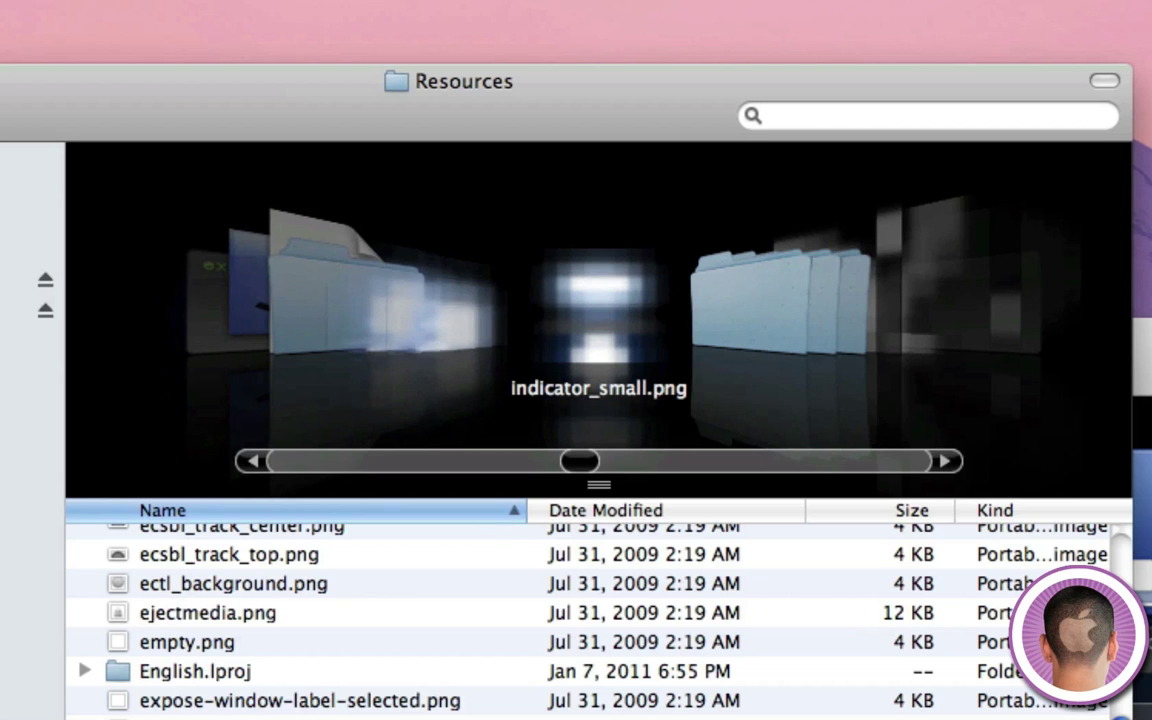
scroll(540, 600, down, 3)
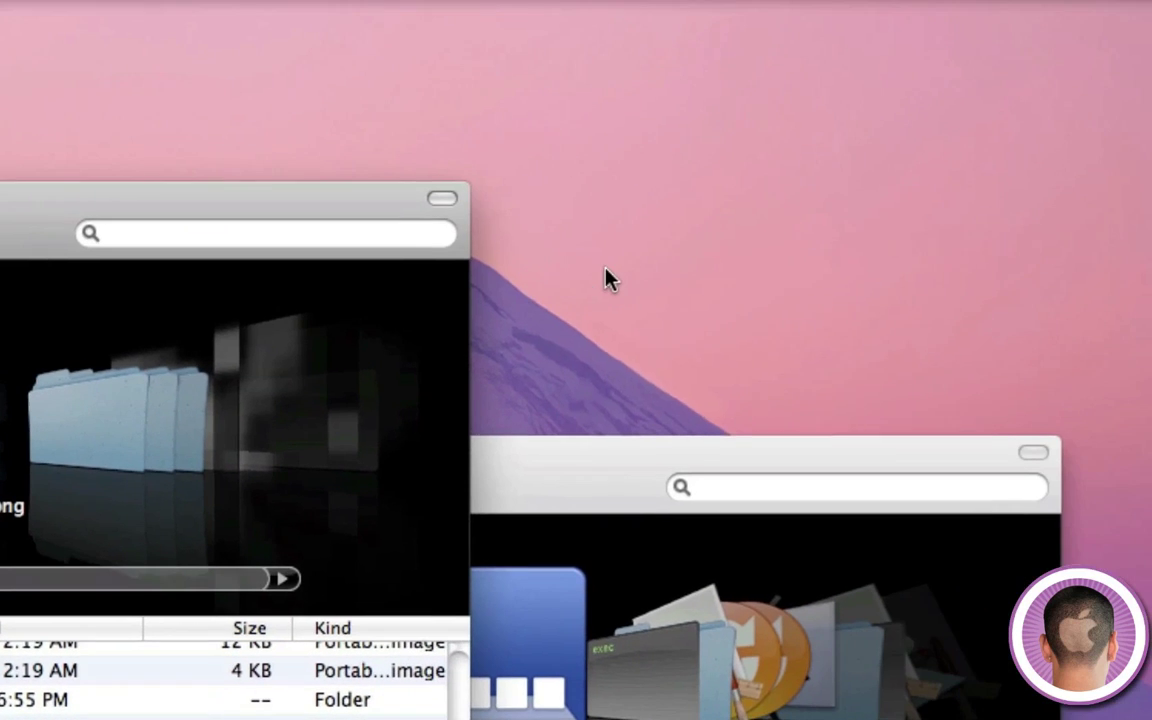
- Create a new folder on the desktop and copy the five indicator PNG files, indicator_large.png through indicator_small.png, into it
right_click(606, 268)
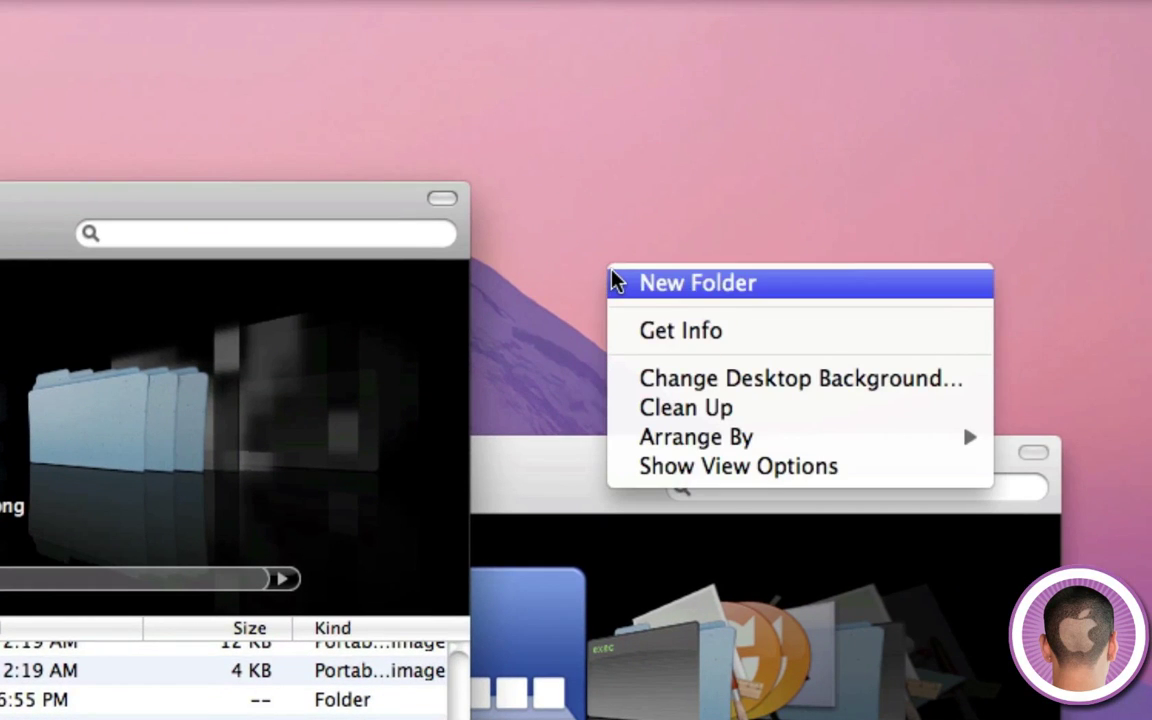
click(617, 282)
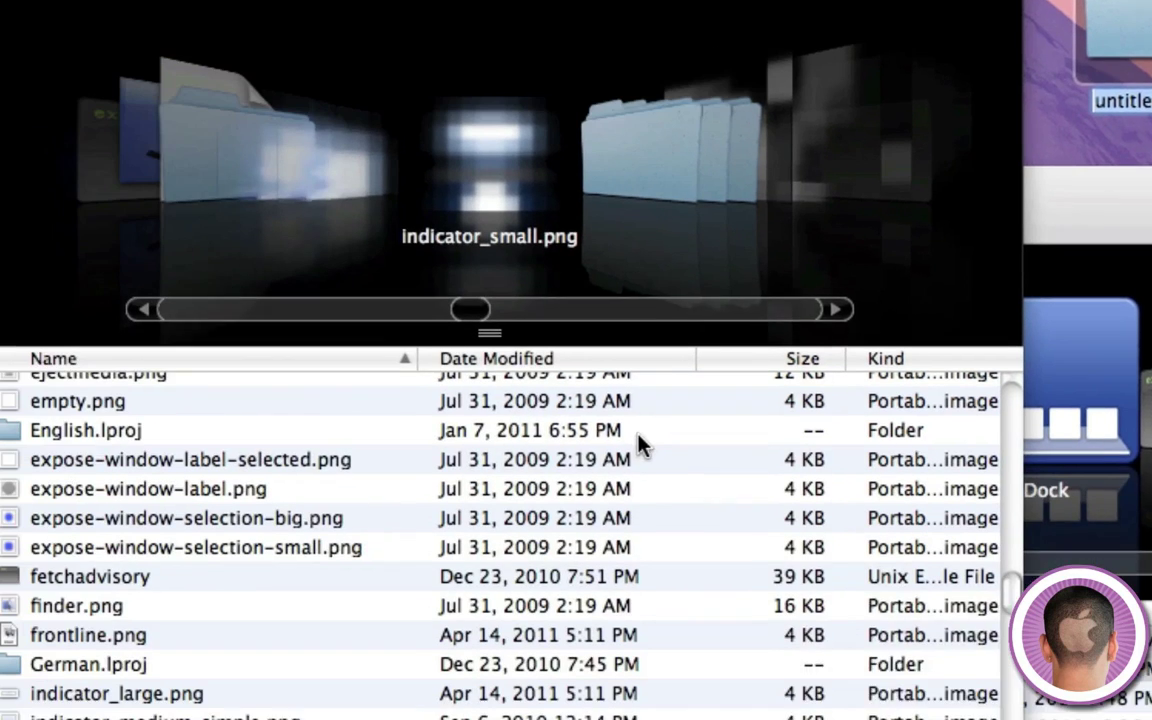
click(22, 682)
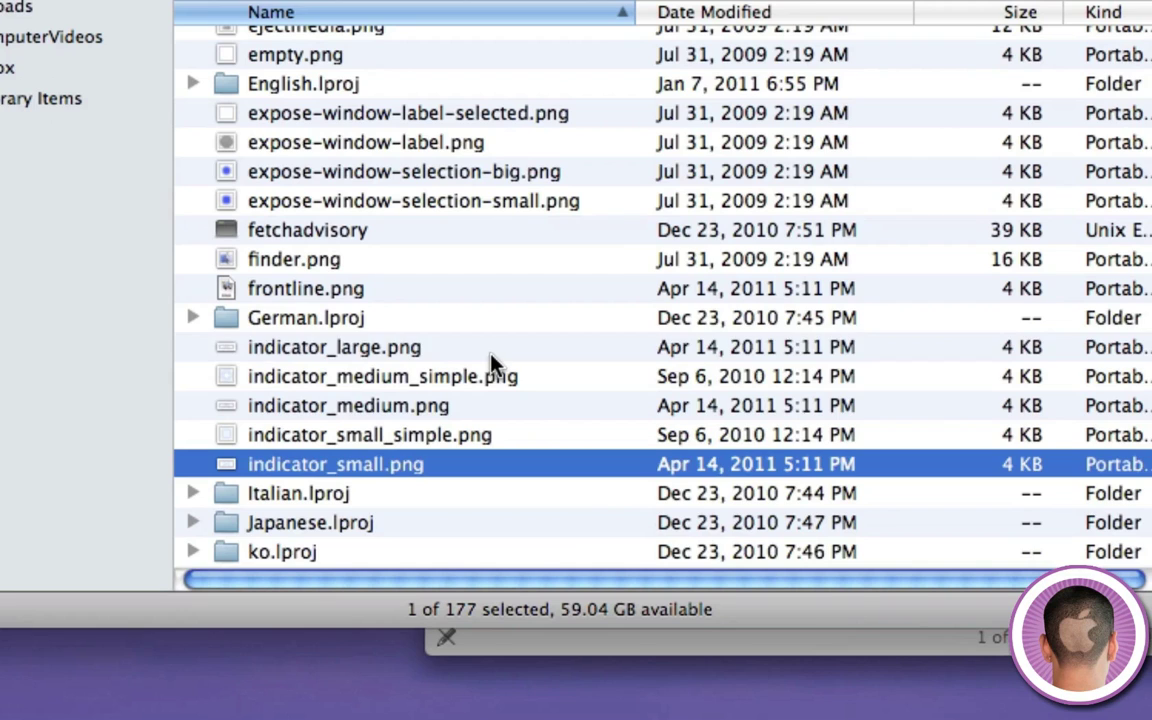
click(295, 694)
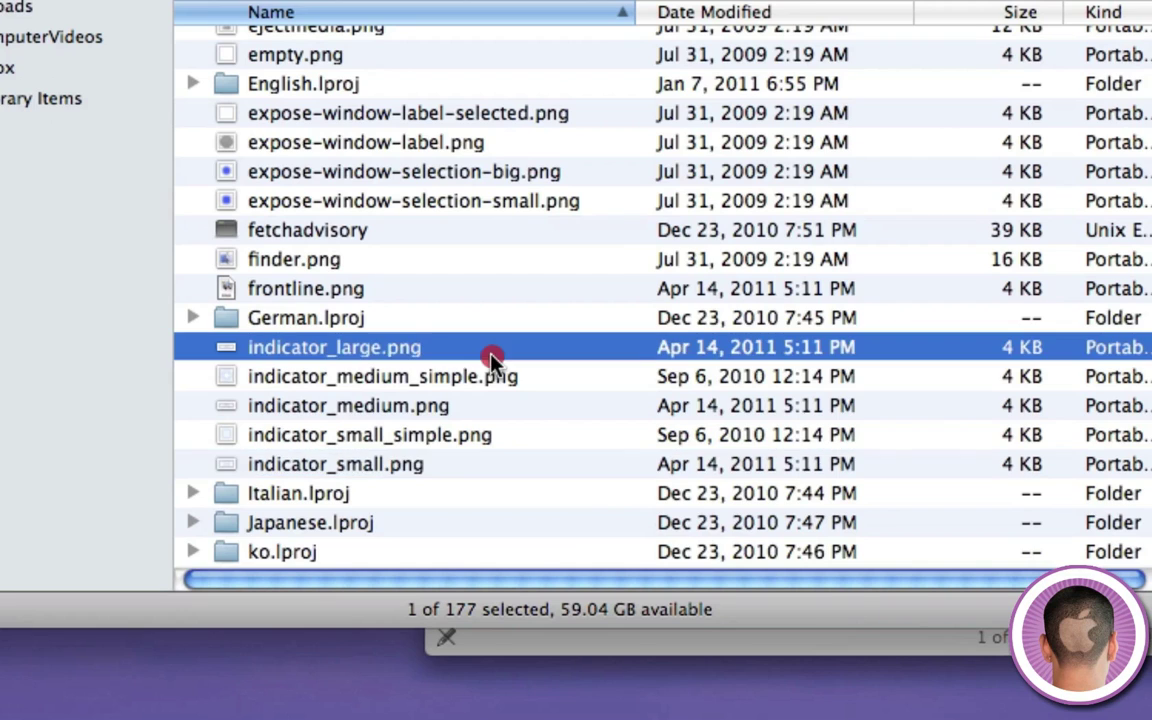
drag(491, 358, 494, 465)
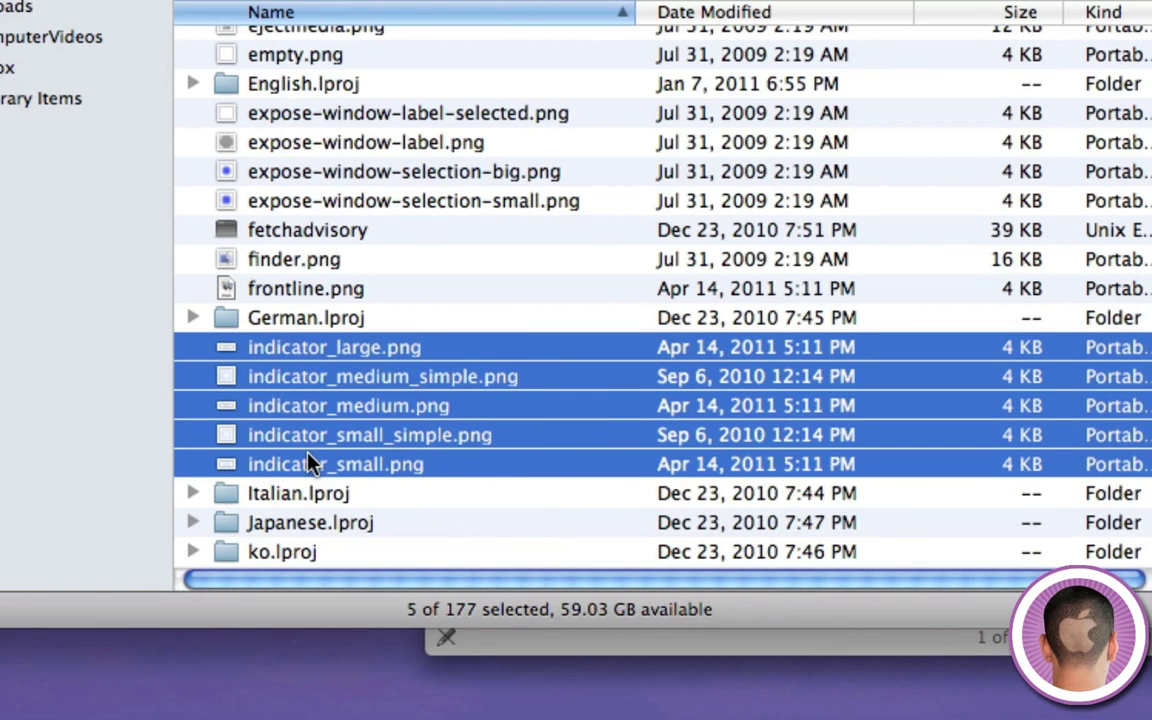
drag(310, 462, 668, 280)
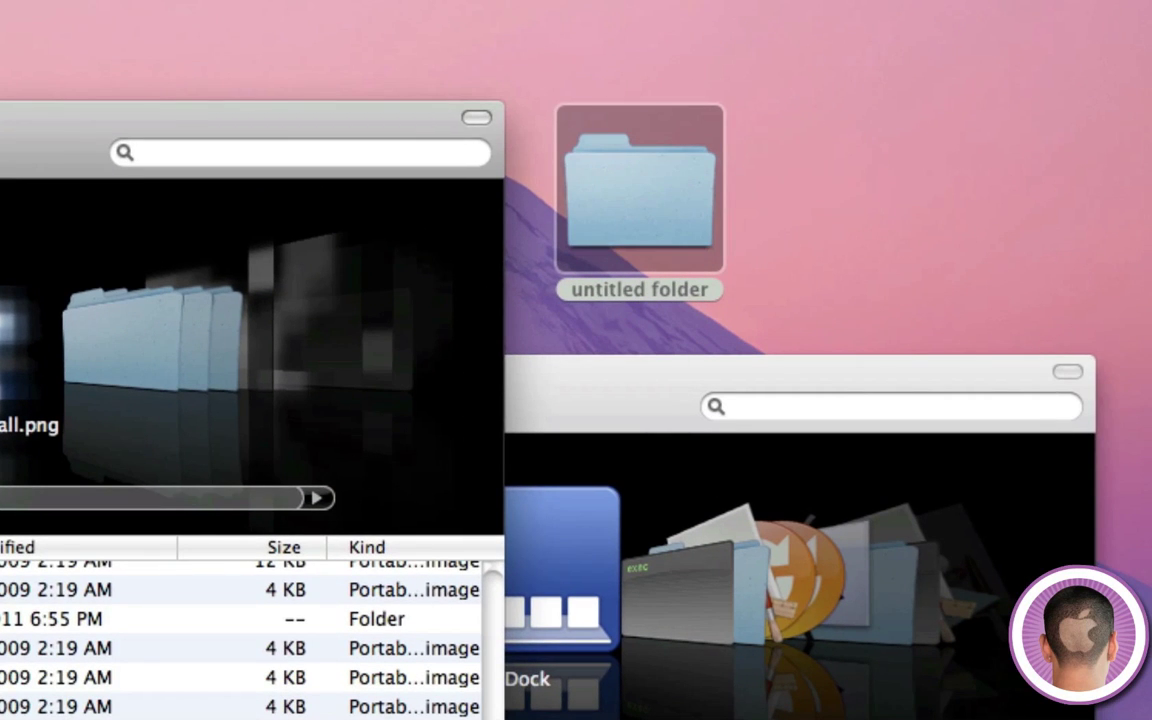
- Check the copied indicator images inside the new desktop folder, then close its window
double_click(583, 211)
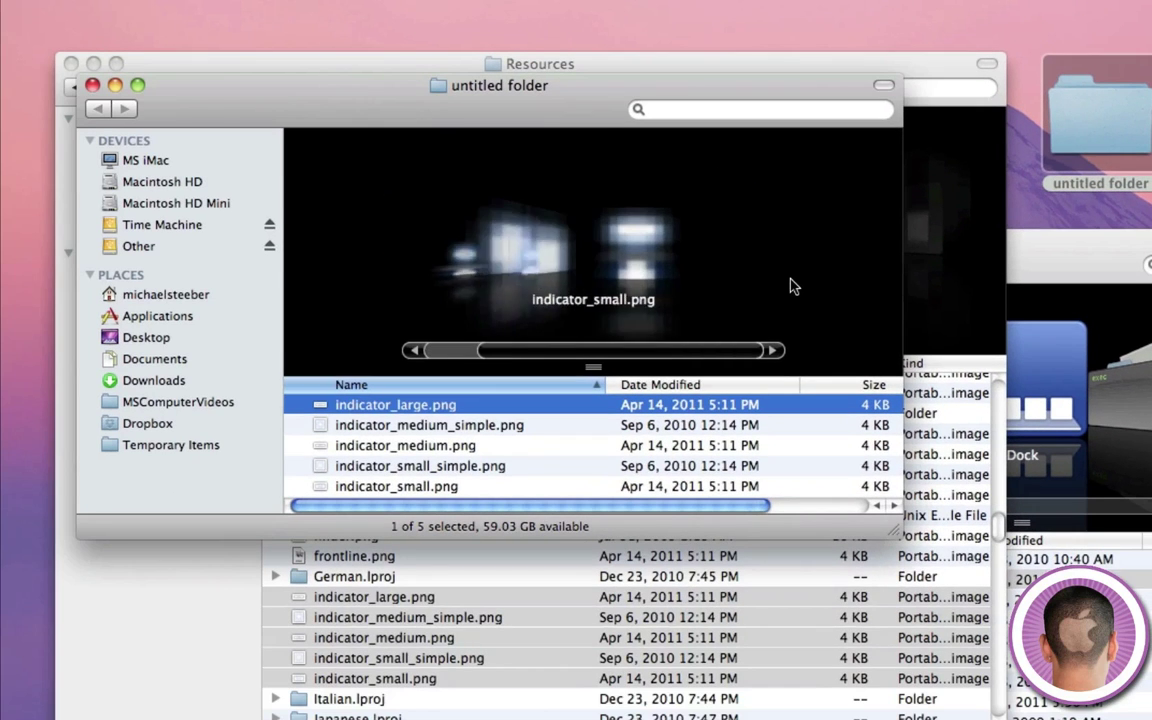
scroll(790, 287, down, 4)
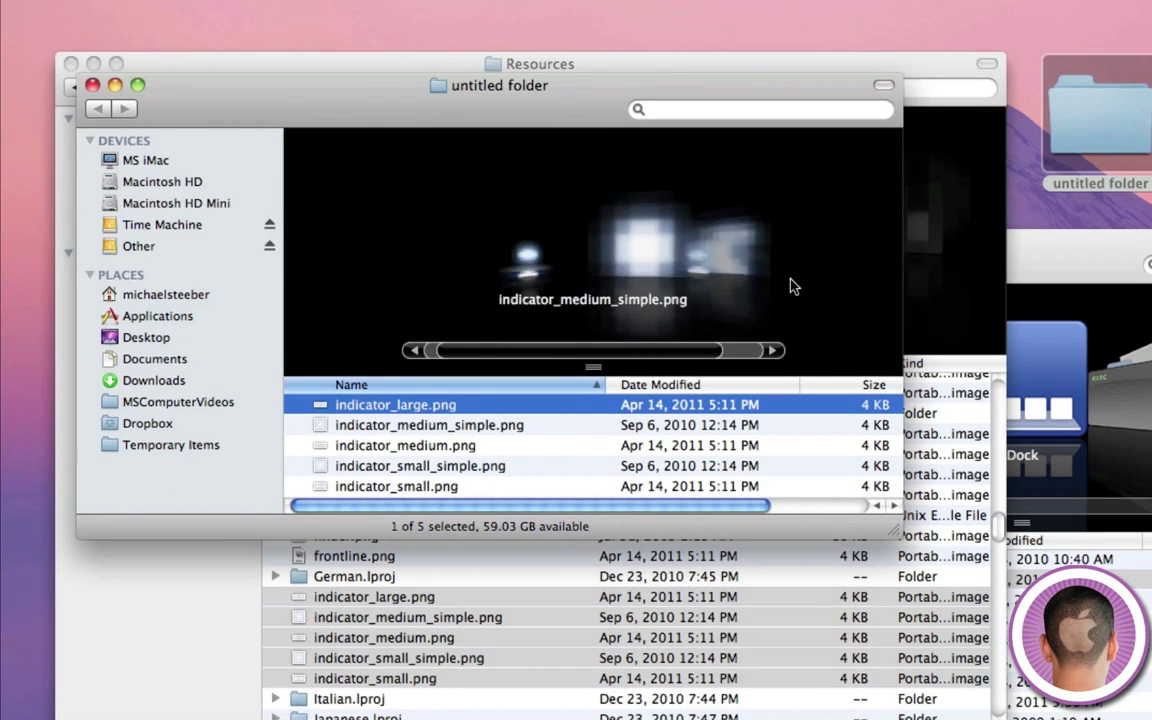
key(super+w)
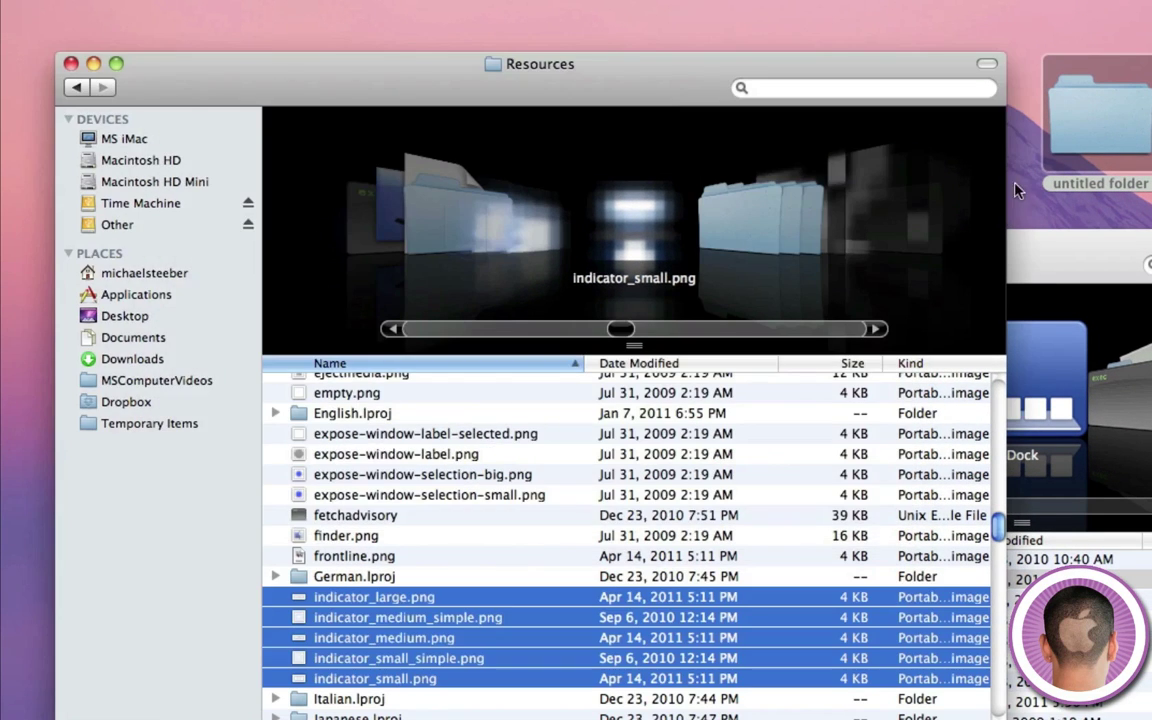
- Move the backup folder to a clear area of the desktop and rename it DO NOT DELETE!!!
drag(1066, 165, 640, 430)
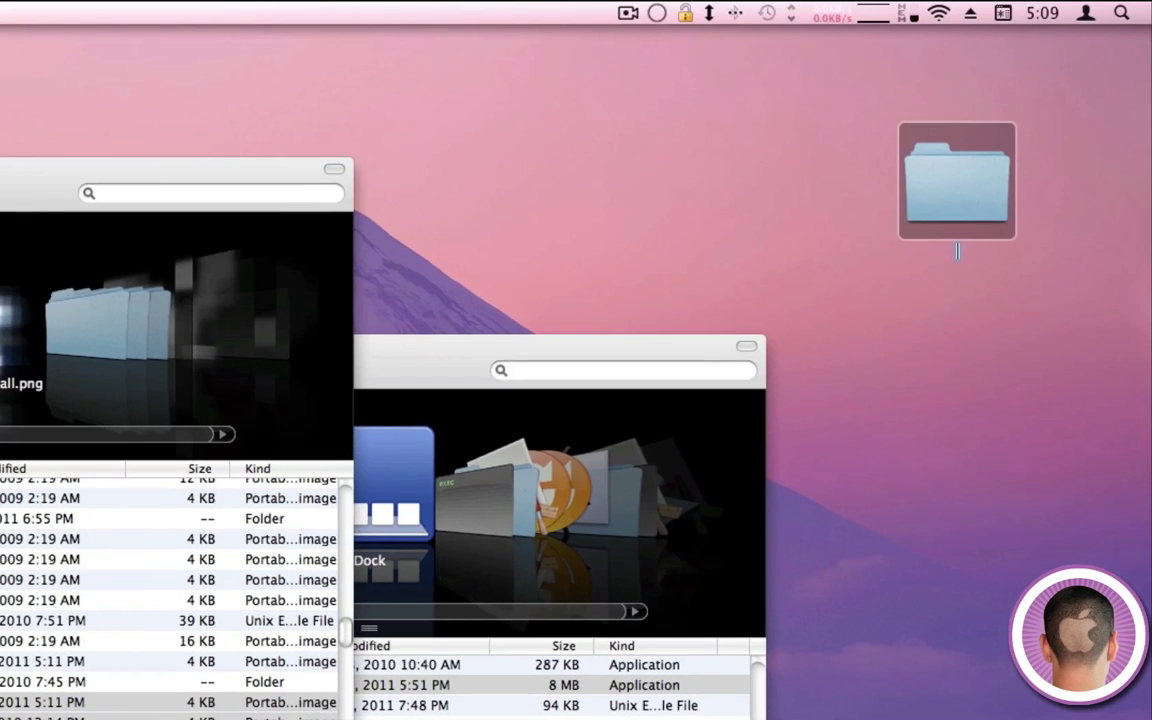
text(DO NOT DELETE)
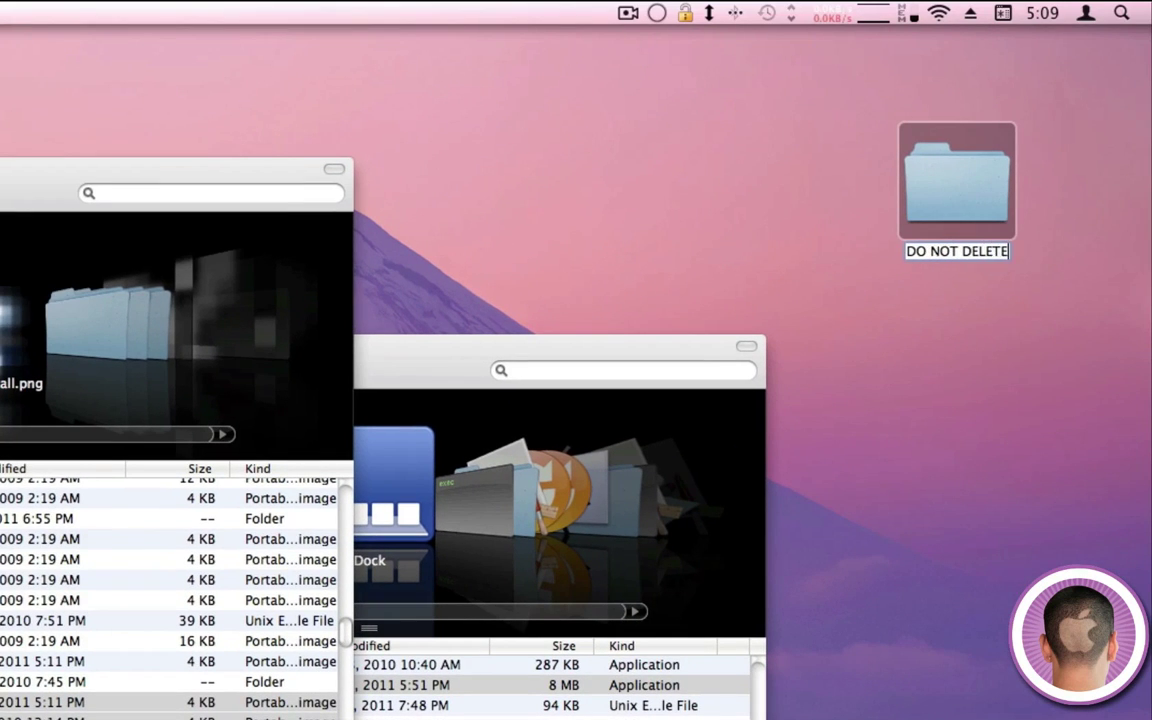
text(!!!!)
key(Return)
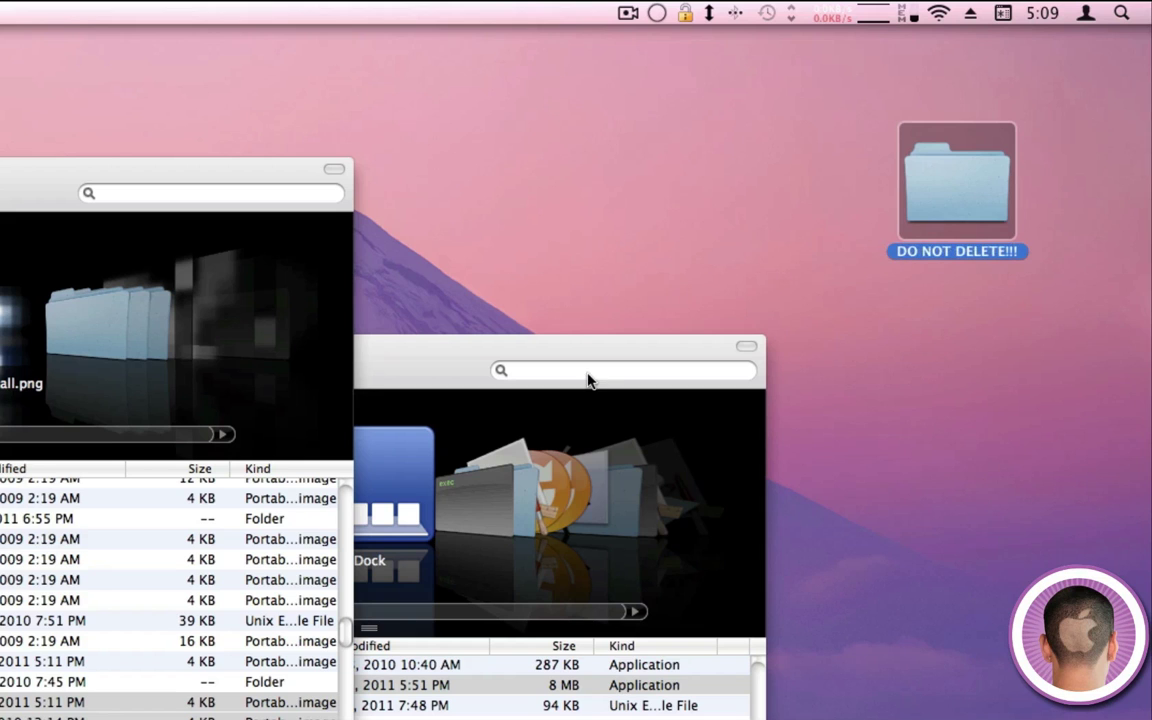
- Move the five original indicator PNG files from Resources to the Trash, authorizing the change with the account password
click(0, 719)
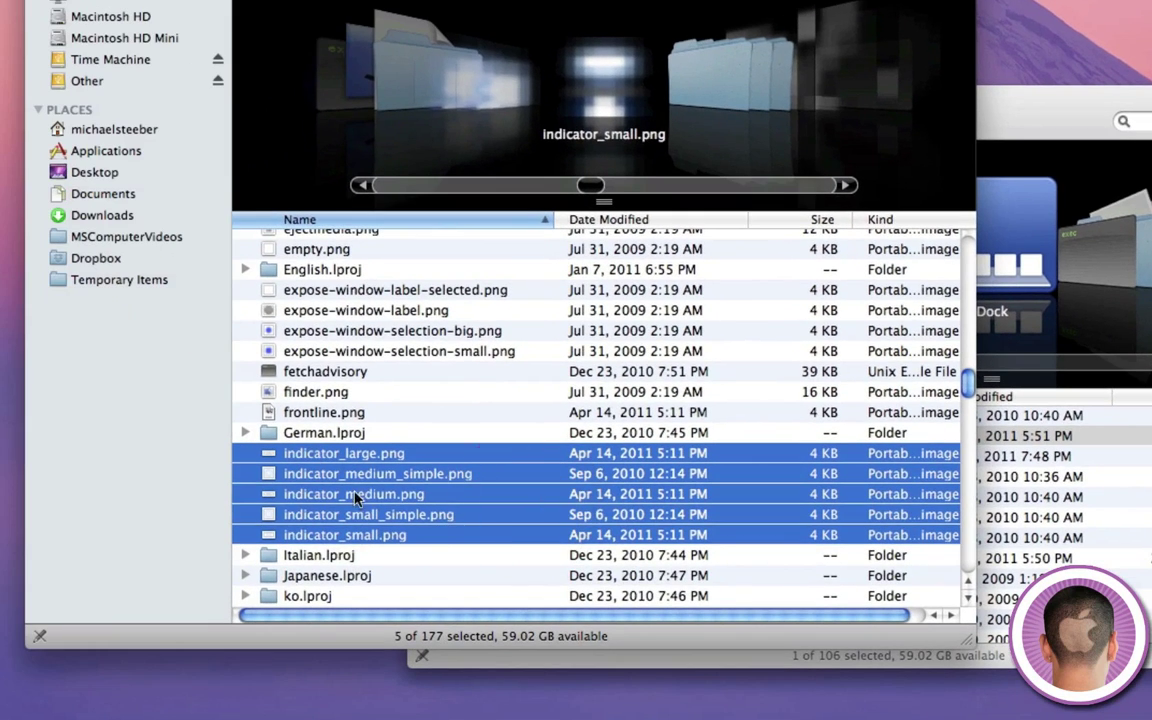
drag(346, 490, 1151, 719)
drag(828, 614, 775, 660)
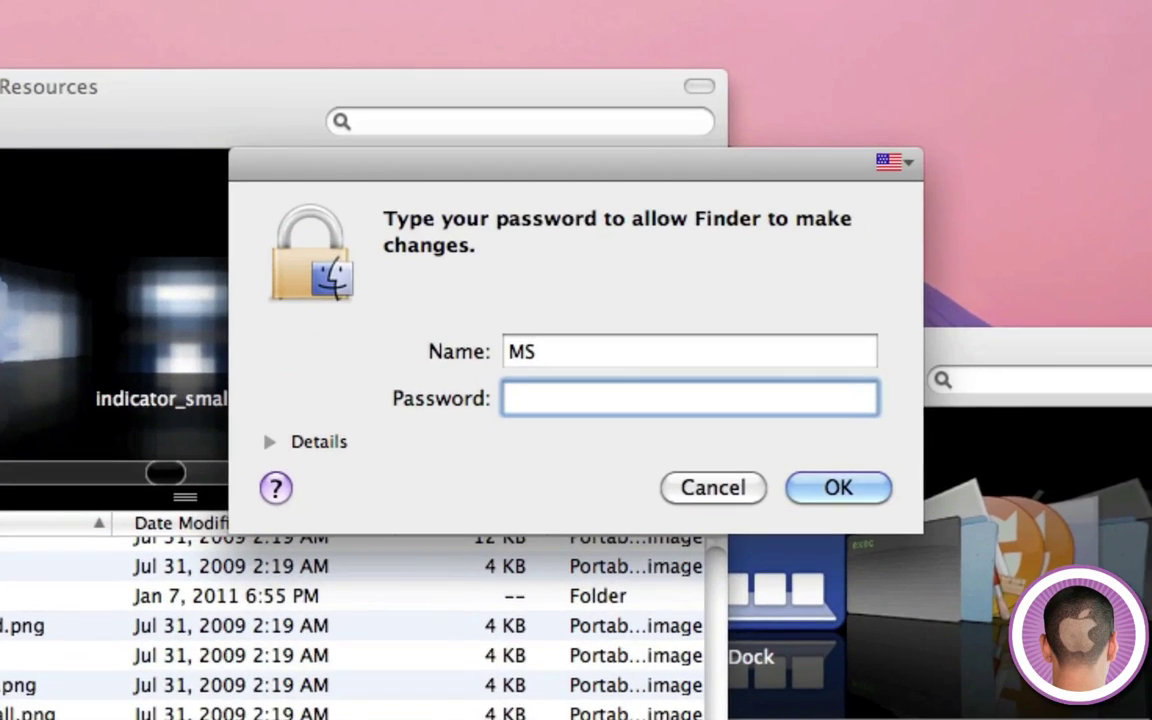
text(••••••)
key(Return)
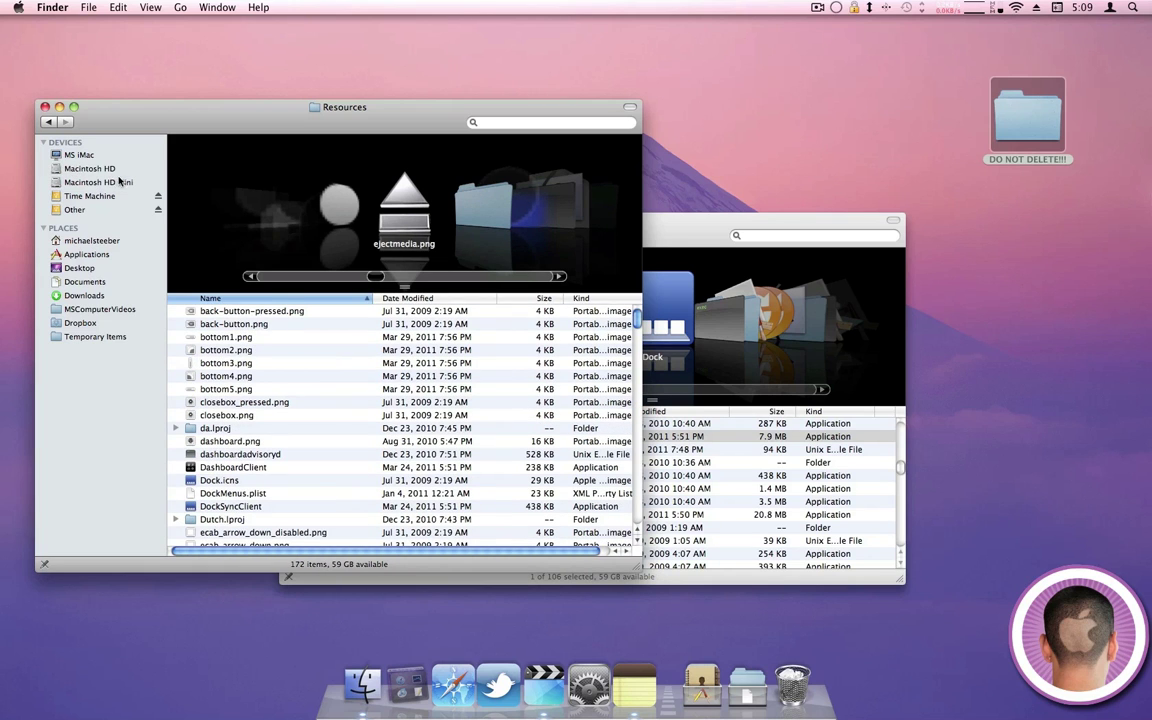
- Close all open Finder windows and launch Activity Monitor from the Utilities folder inside Applications
key(super+alt+w)
click(362, 685)
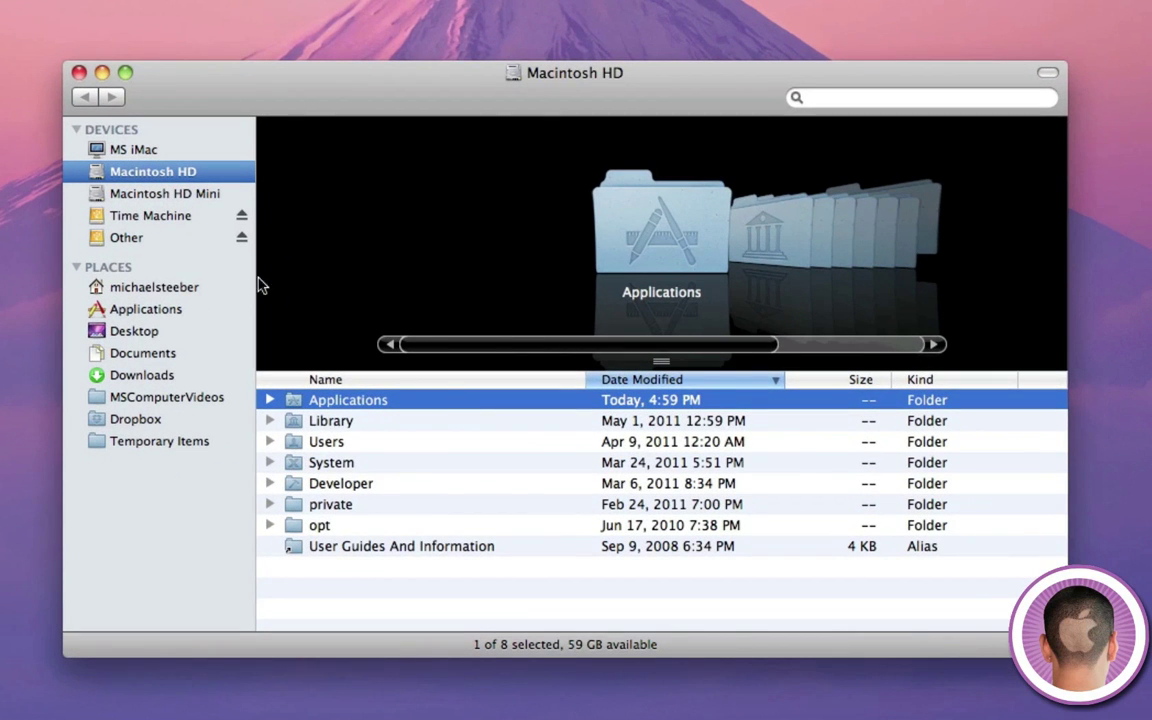
double_click(630, 226)
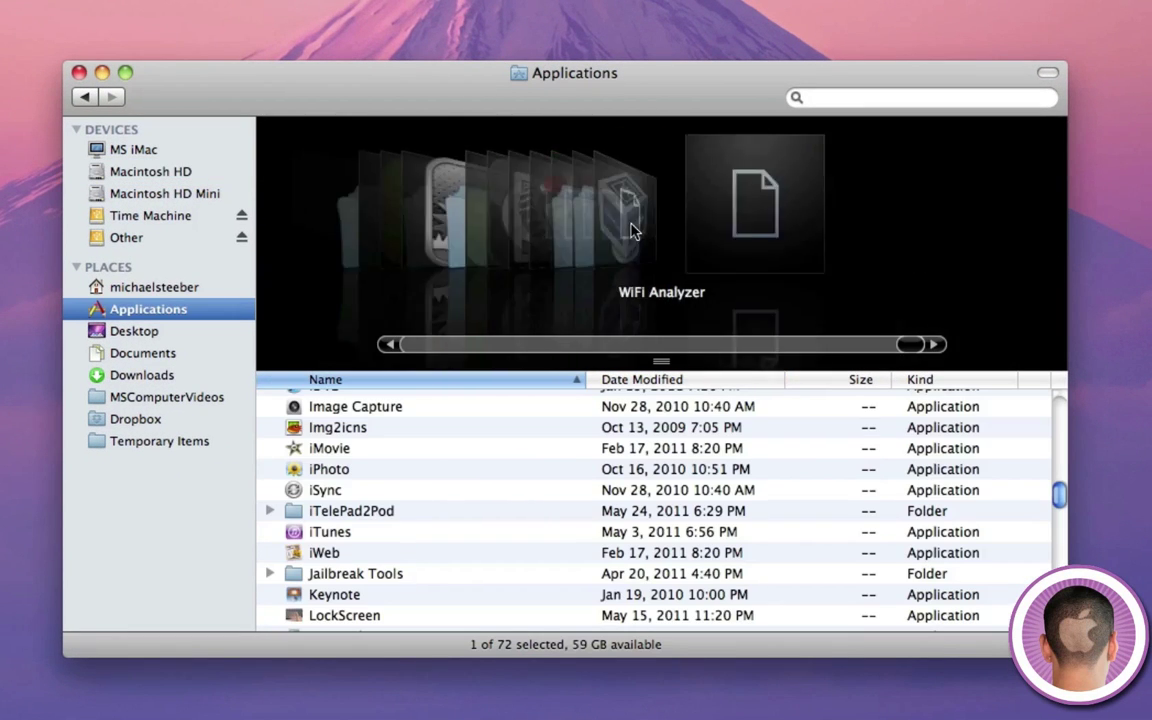
click(436, 219)
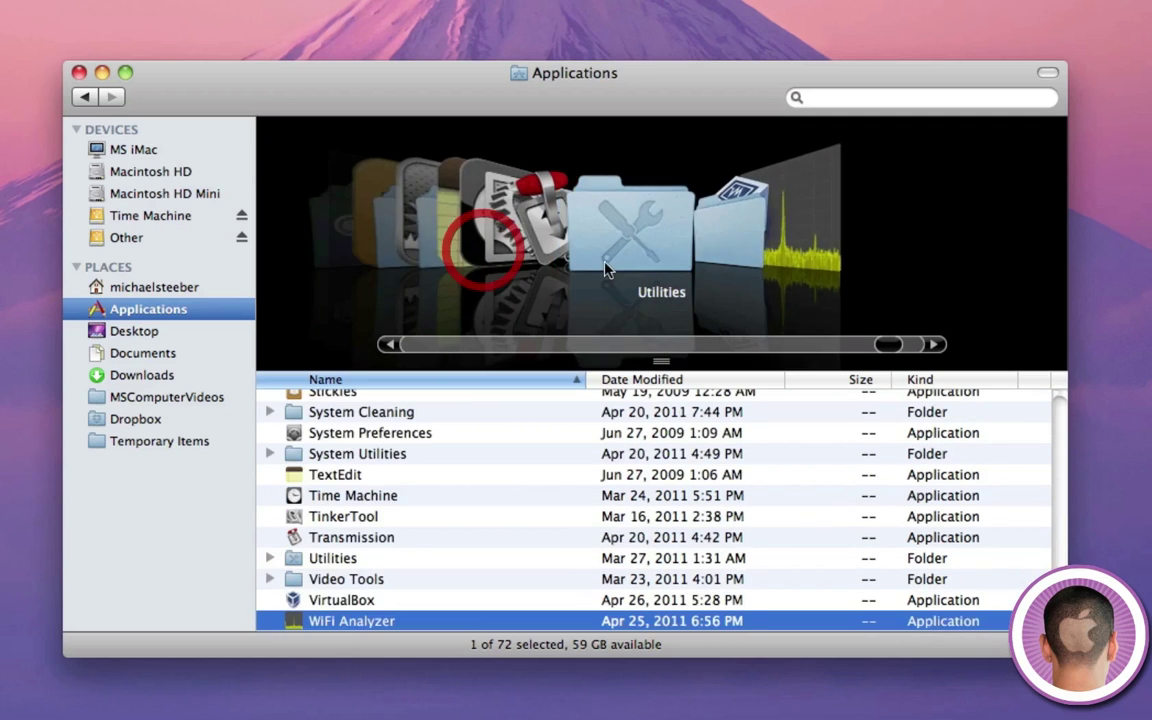
double_click(622, 250)
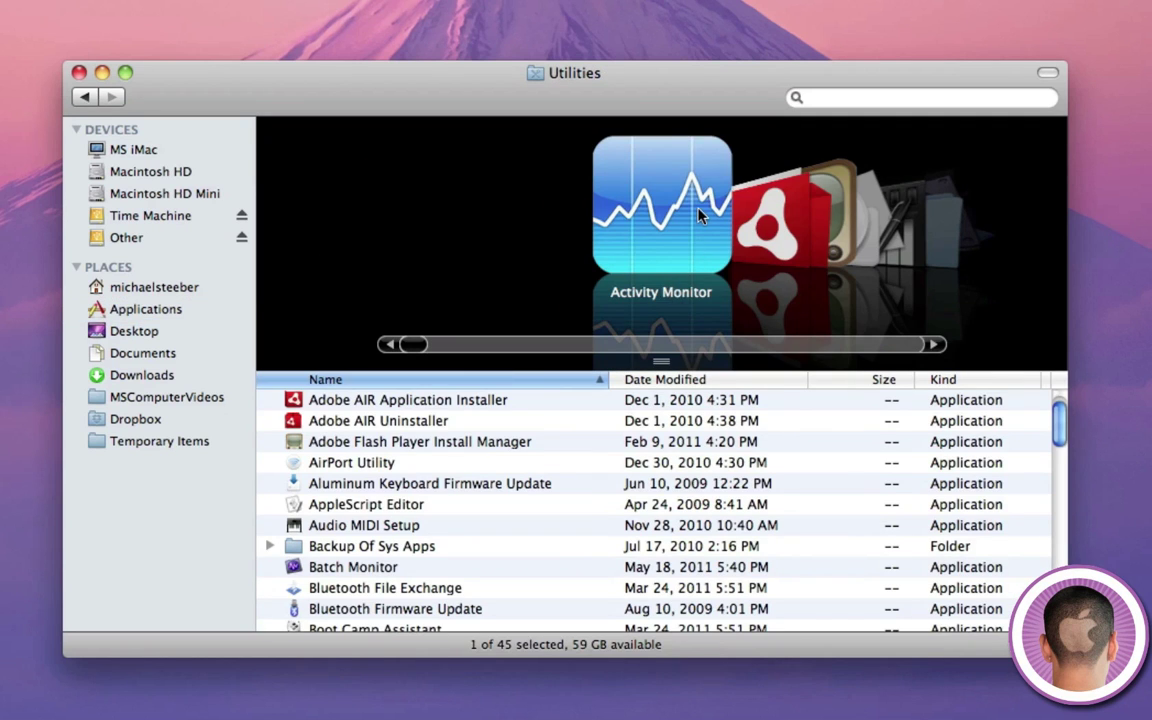
double_click(700, 215)
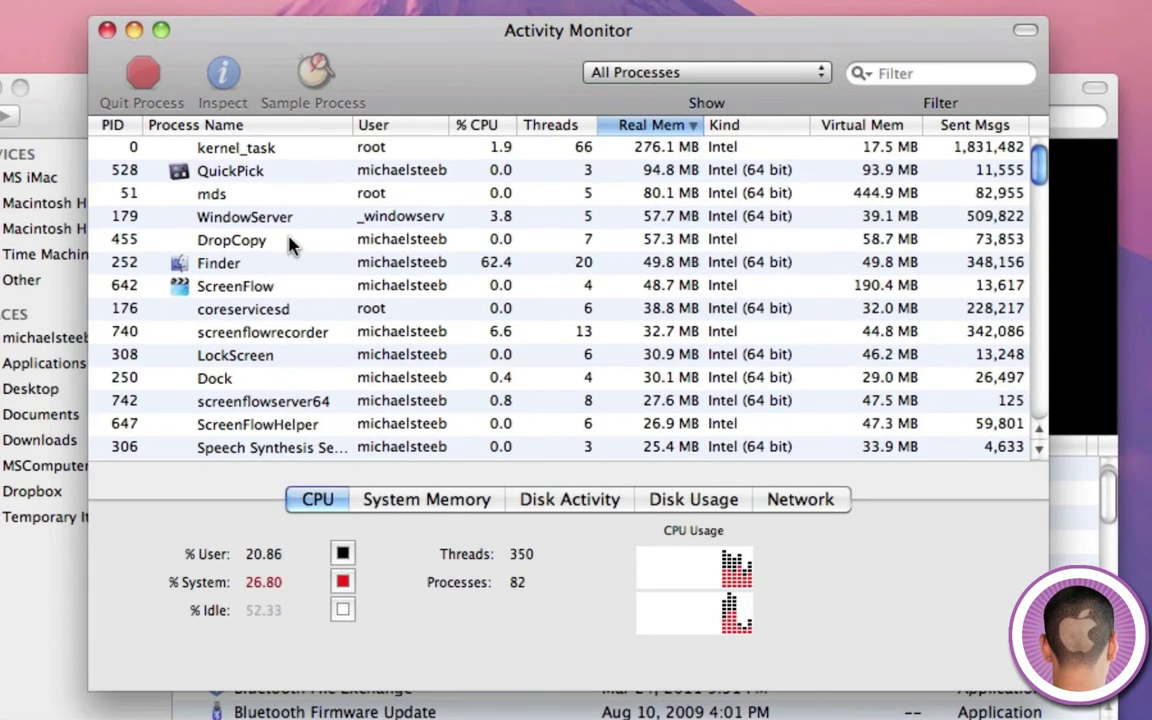
- Quit the Dock process to restart it, then quit Activity Monitor and close the Utilities window
click(225, 379)
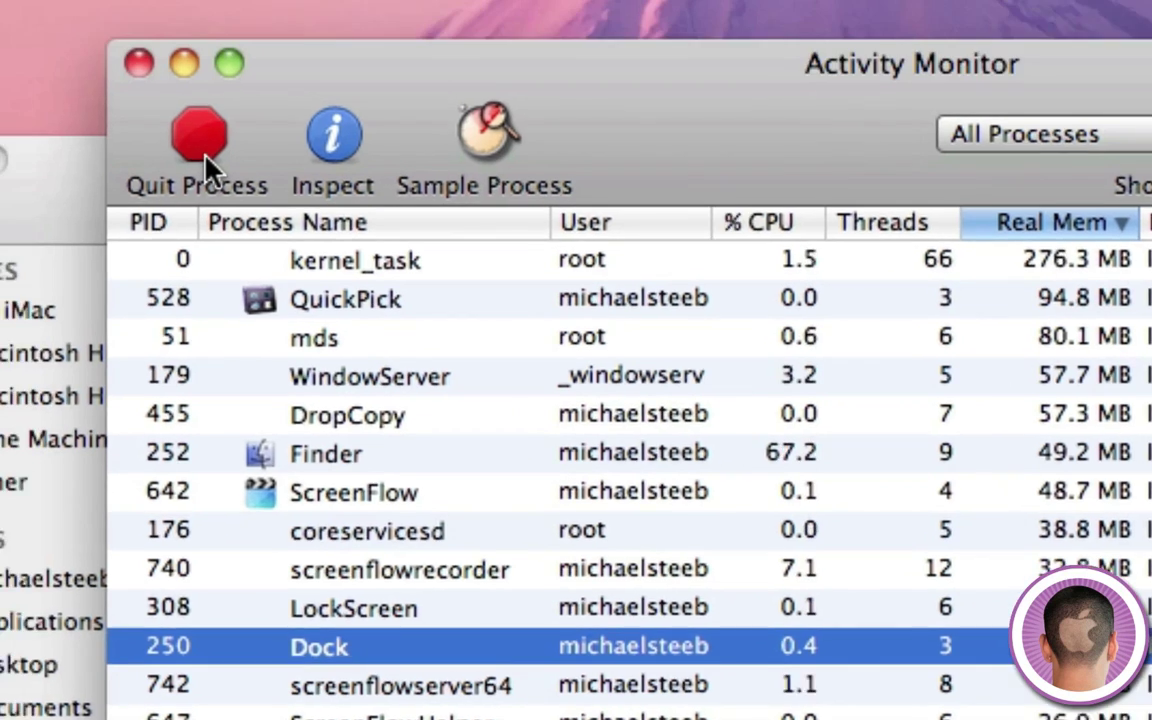
click(141, 64)
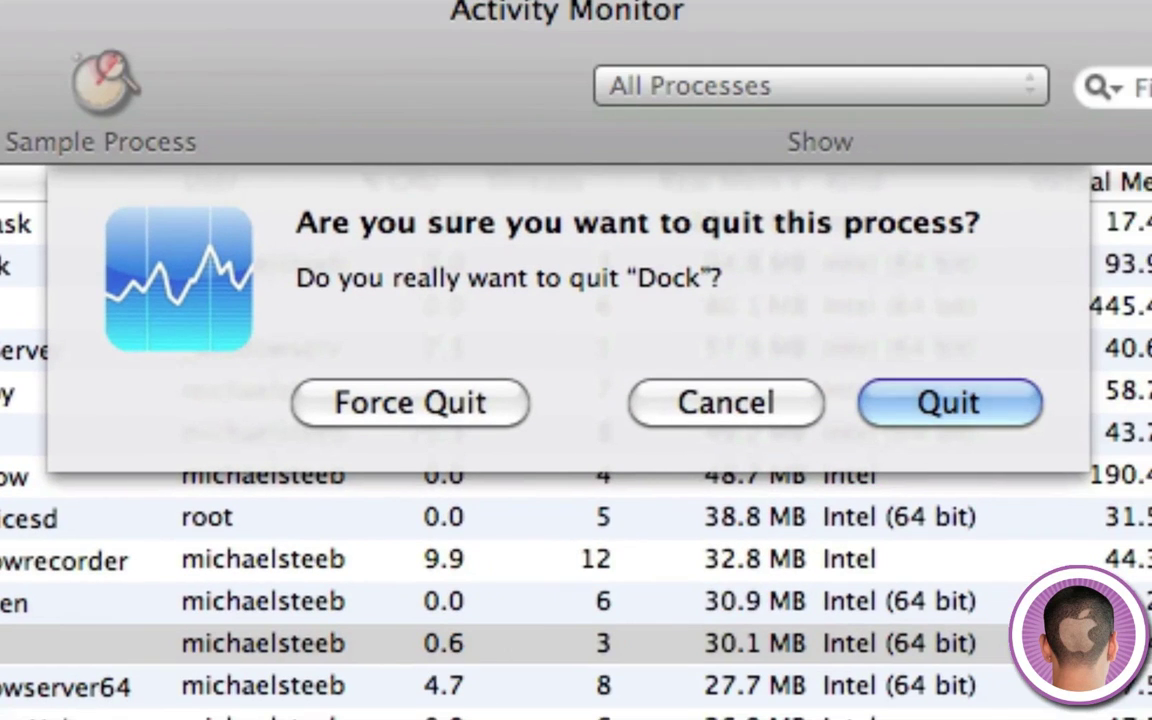
click(942, 406)
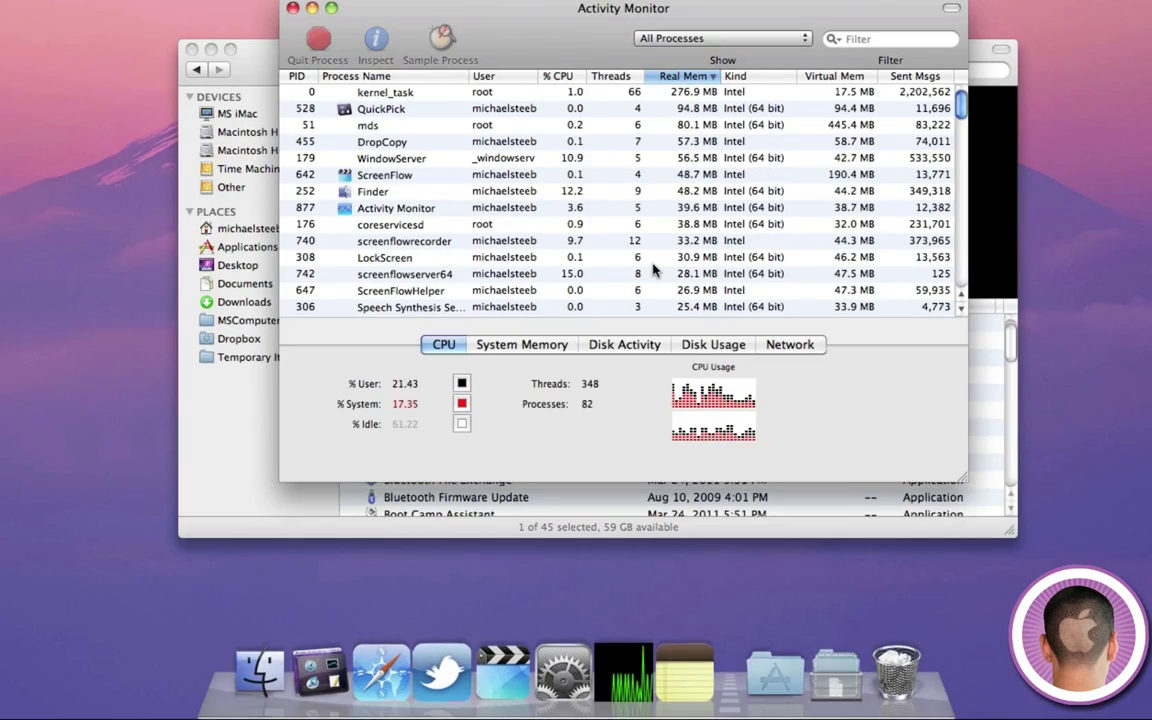
key(super+q)
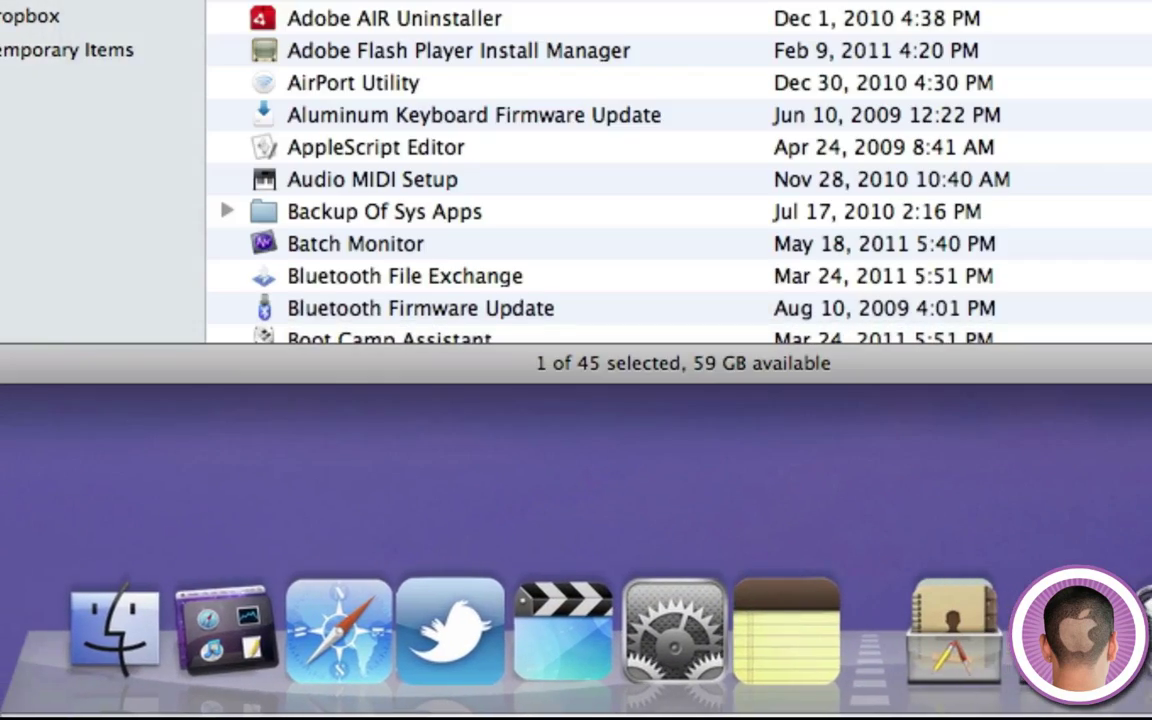
key(super+w)
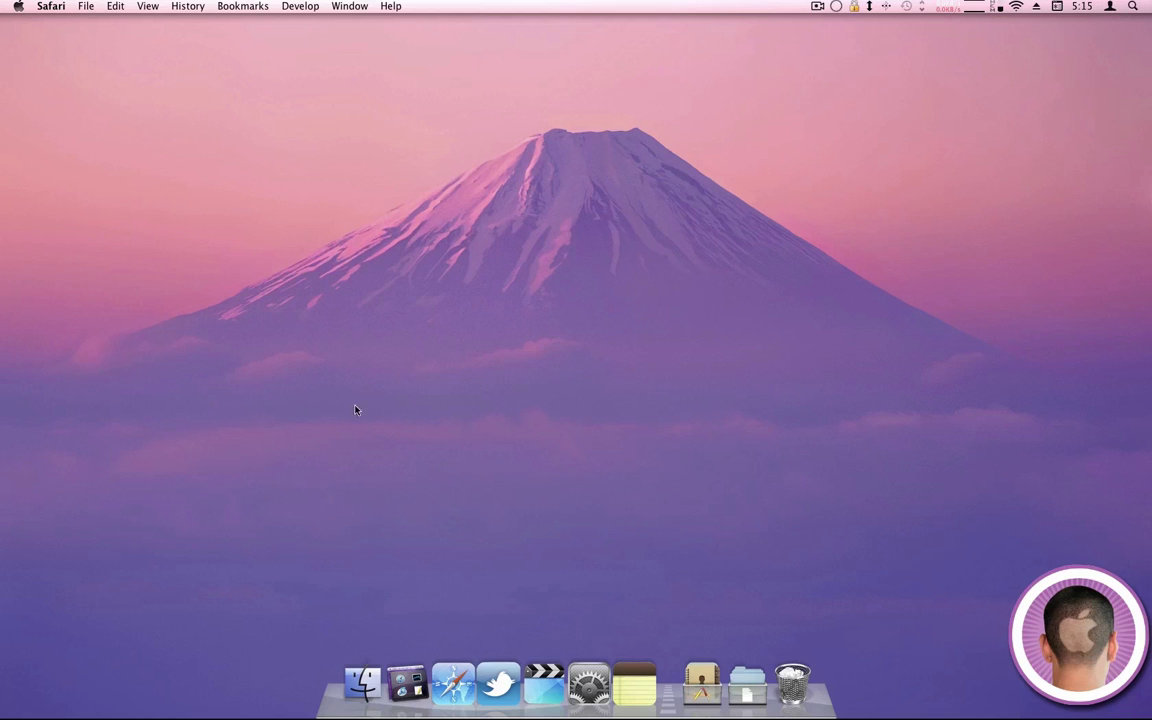
- View the Scroll Reverser download page in Safari, then inspect Scroll Reverser's Reverse Scrolling and Preferences options
click(454, 682)
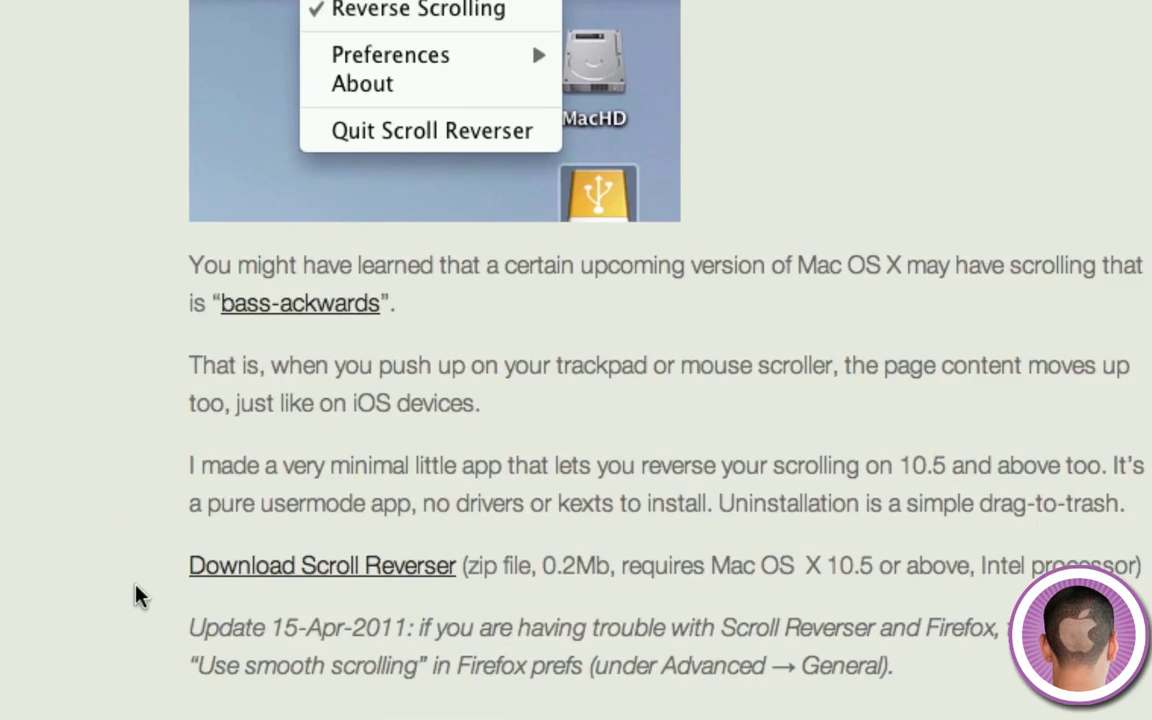
click(68, 702)
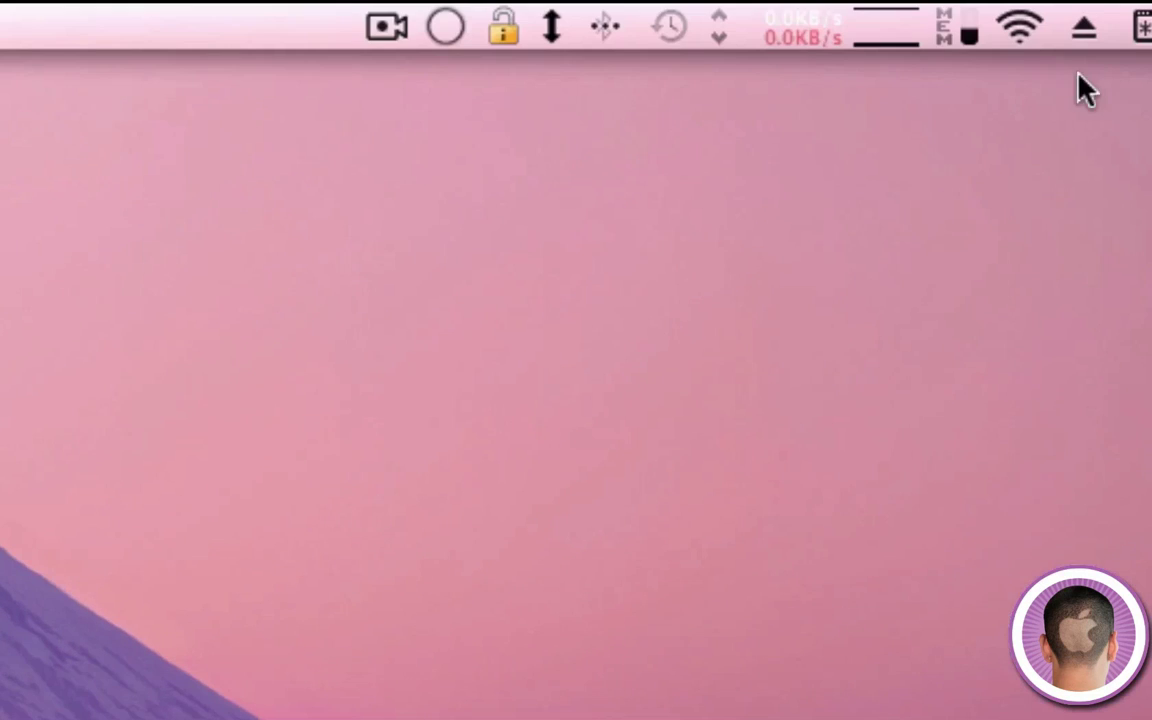
drag(564, 42, 752, 142)
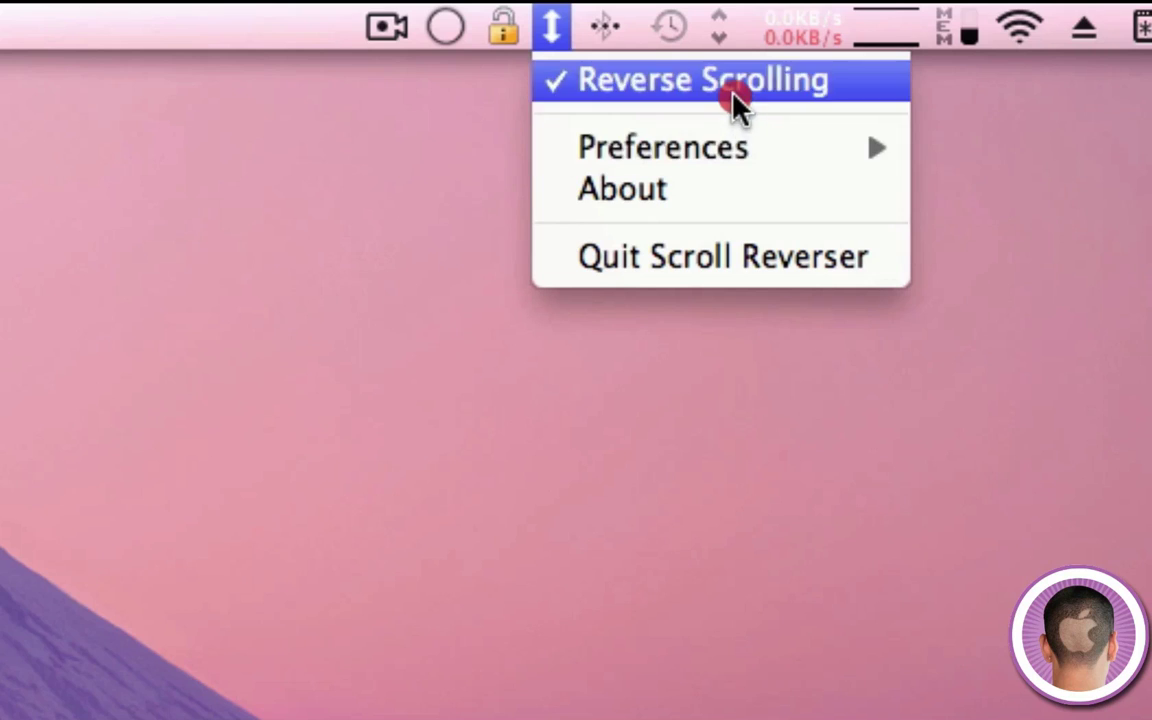
mouse_move(725, 155)
click(245, 155)
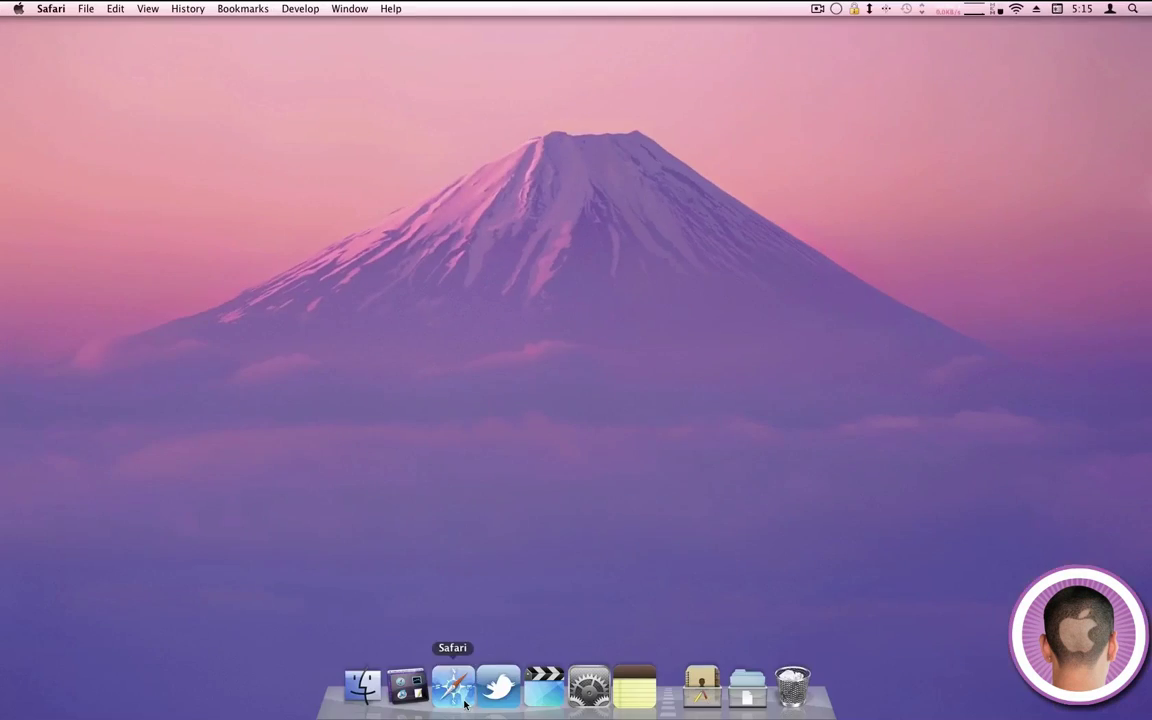
- Switch to Safari, load the Cult of Mac home page and scroll it in both directions to test reversed scrolling
click(455, 683)
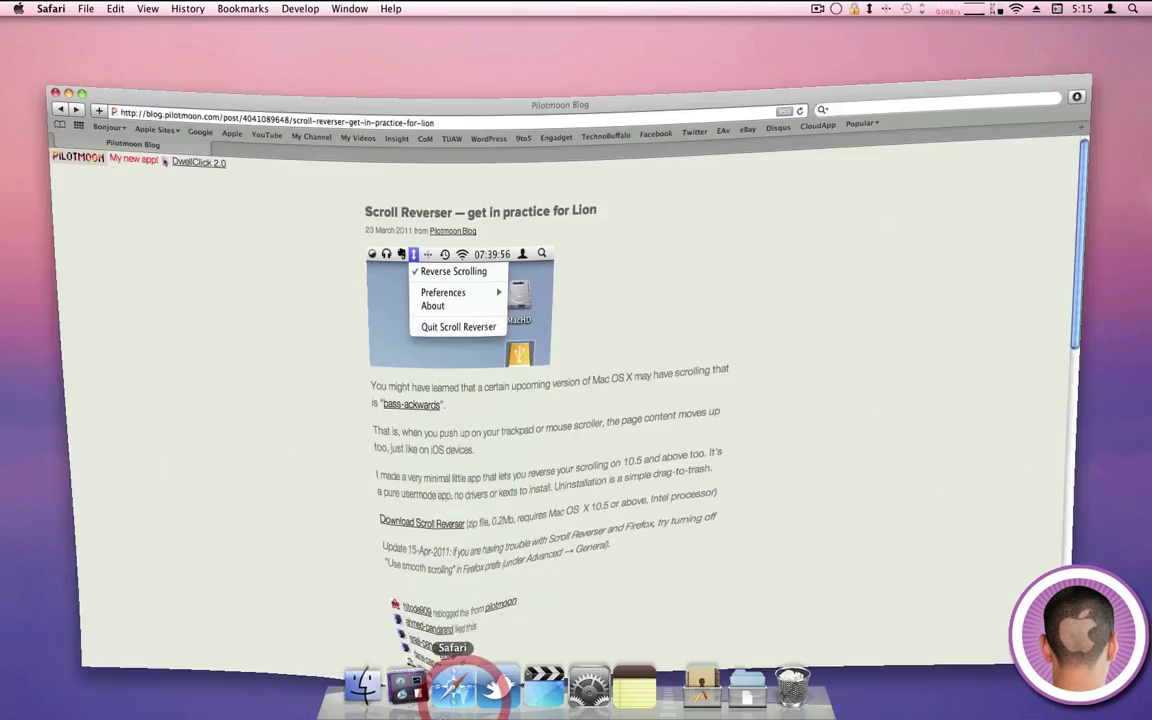
click(425, 57)
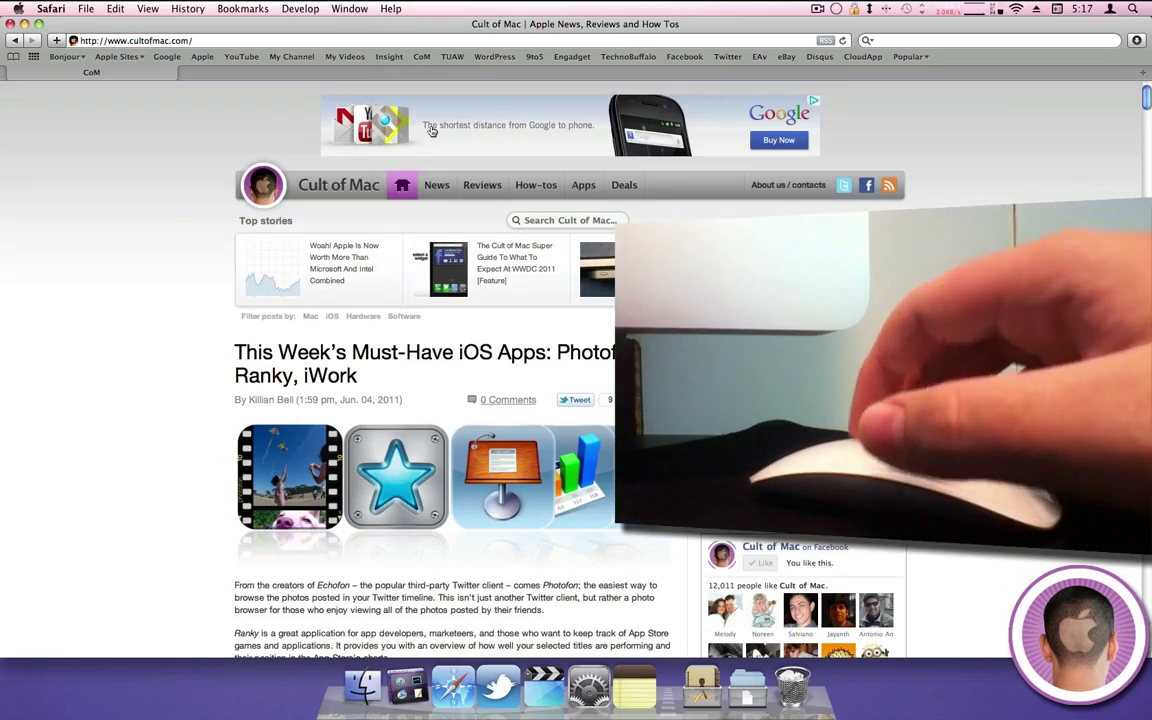
scroll(432, 131, down, 10)
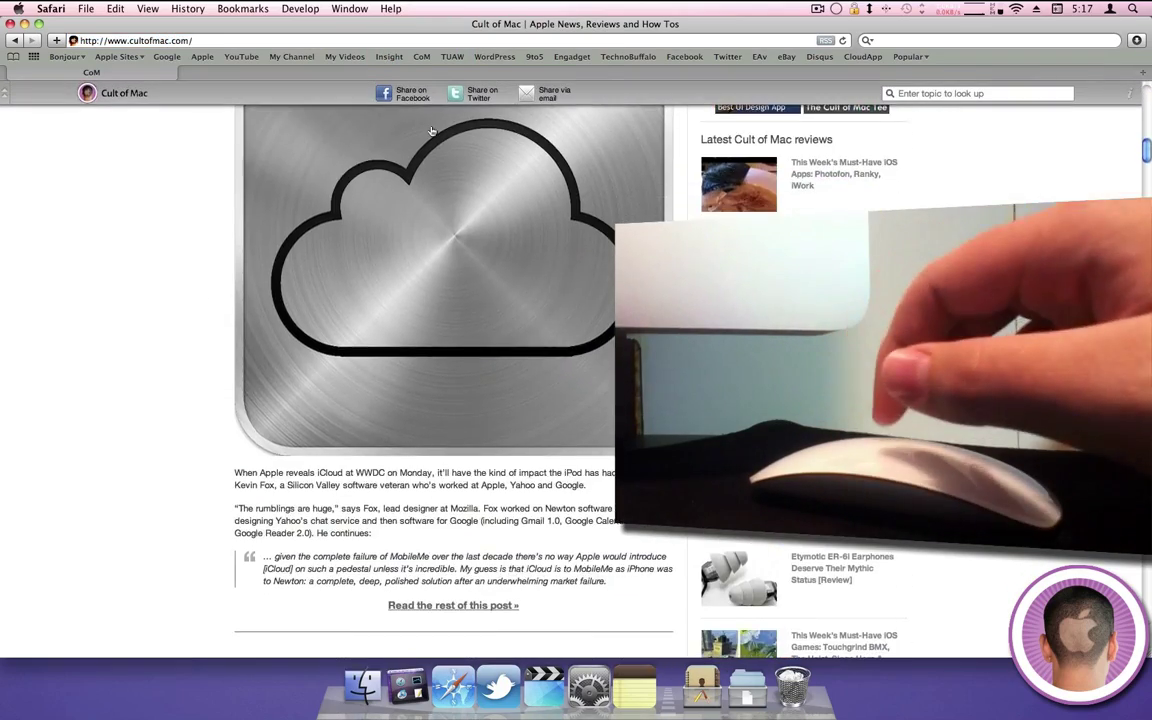
scroll(432, 131, up, 15)
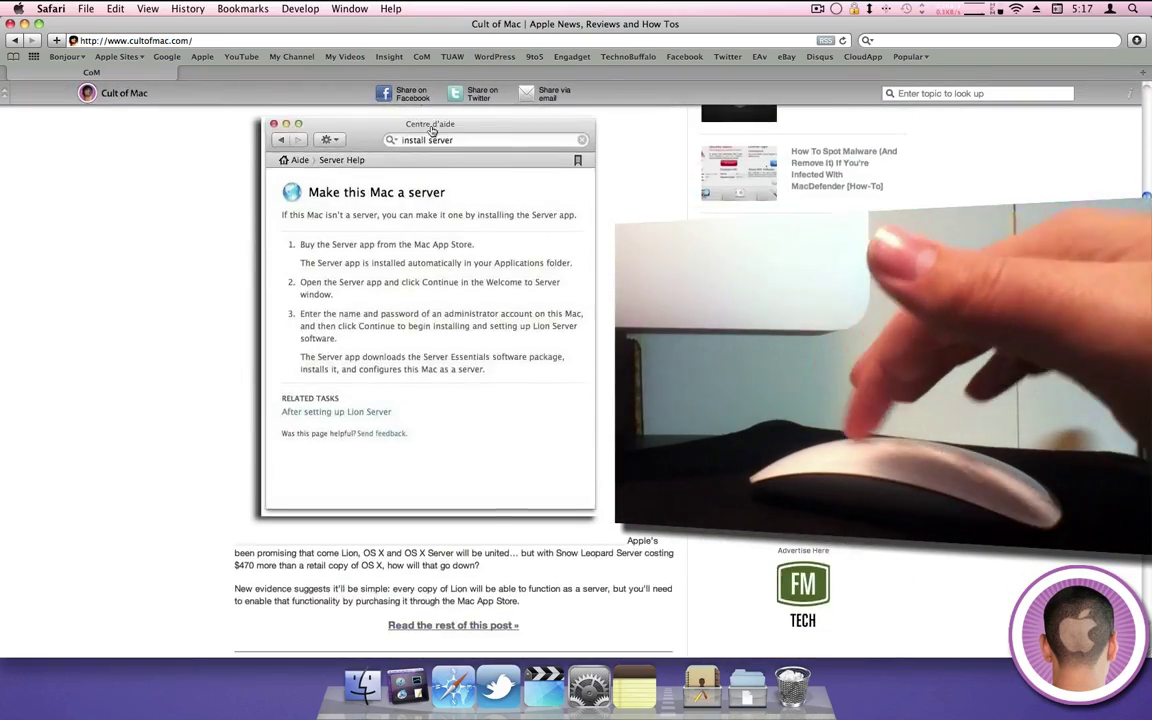
scroll(432, 131, down, 15)
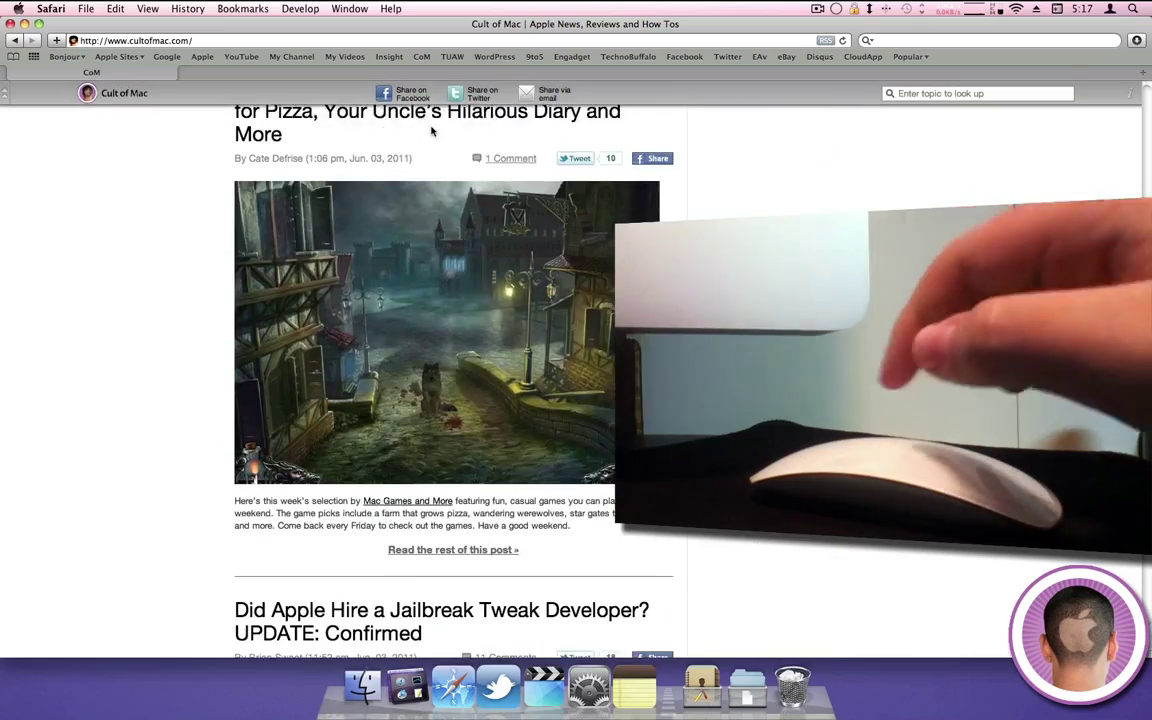
scroll(432, 131, up, 15)
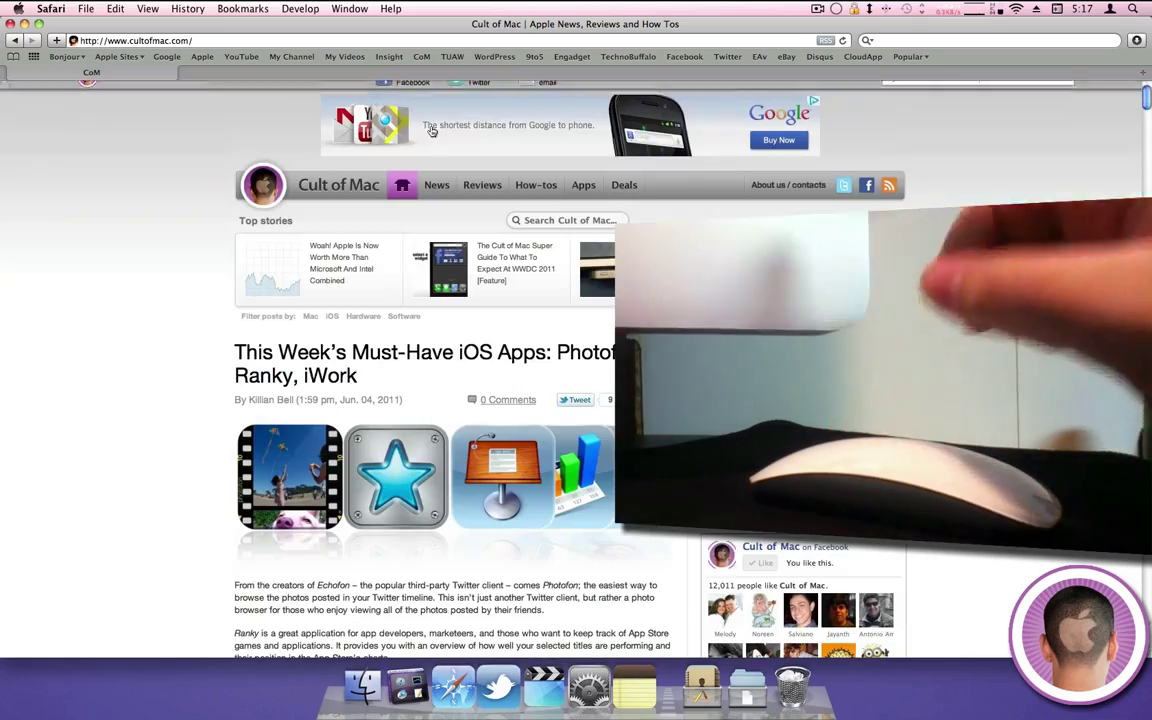
scroll(432, 131, down, 15)
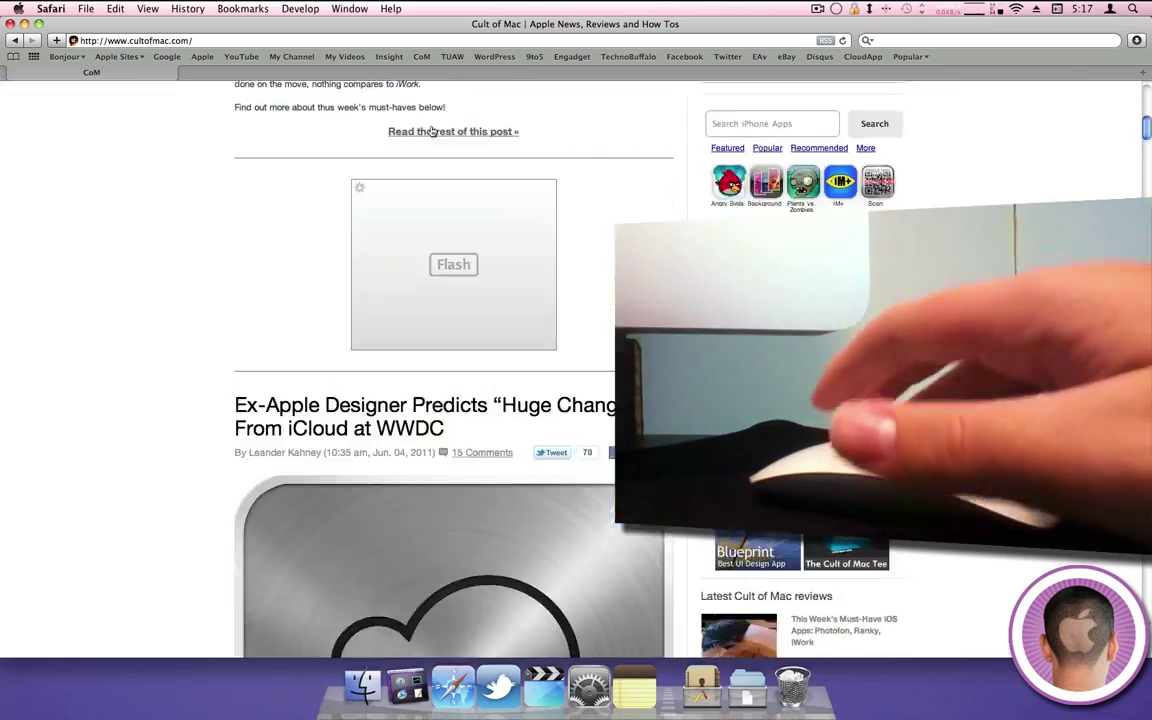
scroll(432, 131, down, 15)
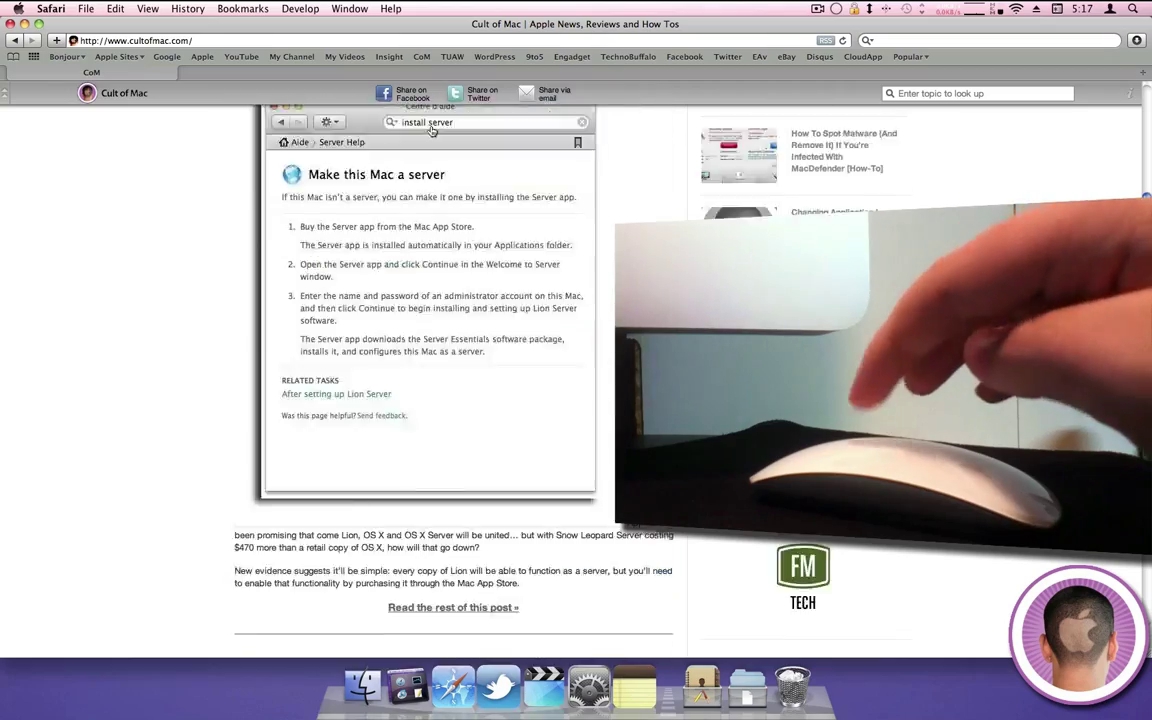
scroll(432, 131, up, 10)
scroll(432, 131, down, 15)
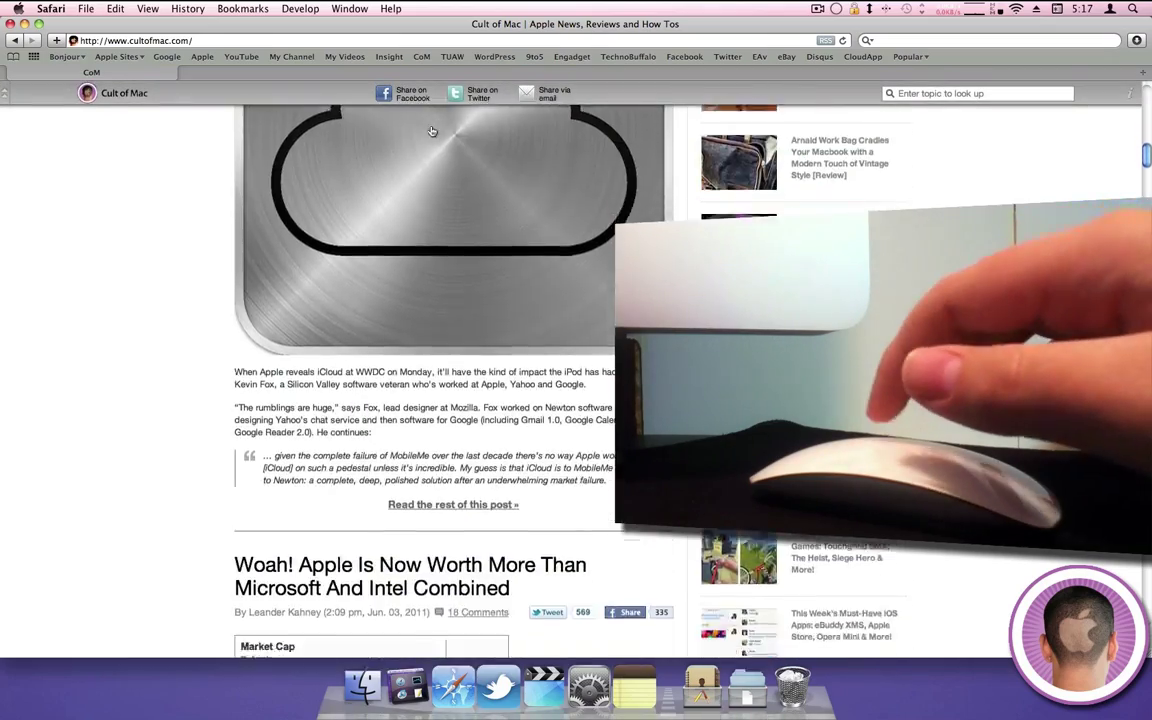
scroll(432, 131, up, 10)
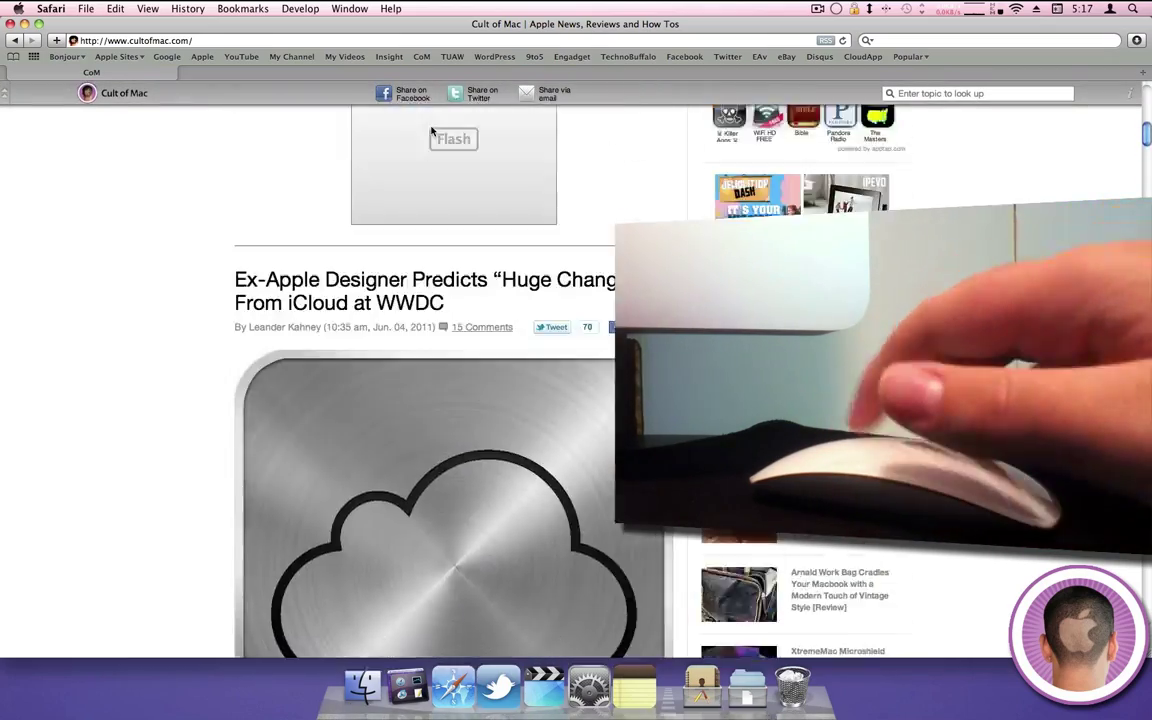
scroll(432, 131, down, 5)
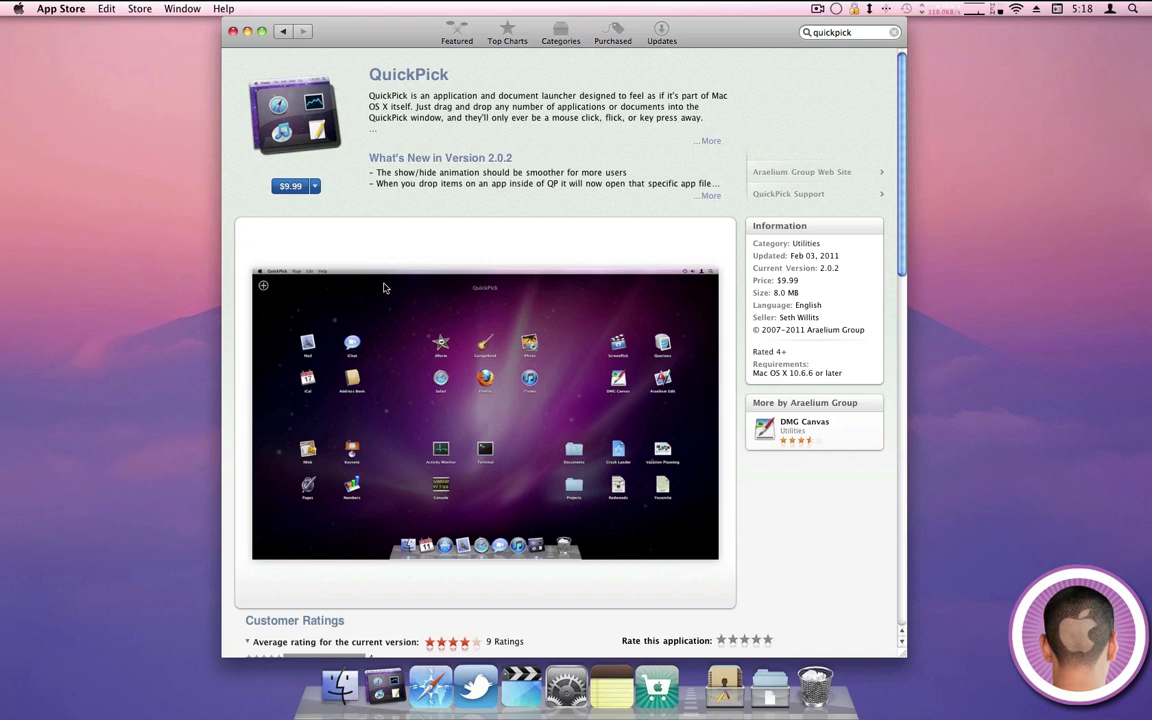
- Examine the ratings and customer reviews on QuickPick's App Store page, then return to the page's beginning
scroll(383, 288, down, 2)
scroll(383, 288, down, 10)
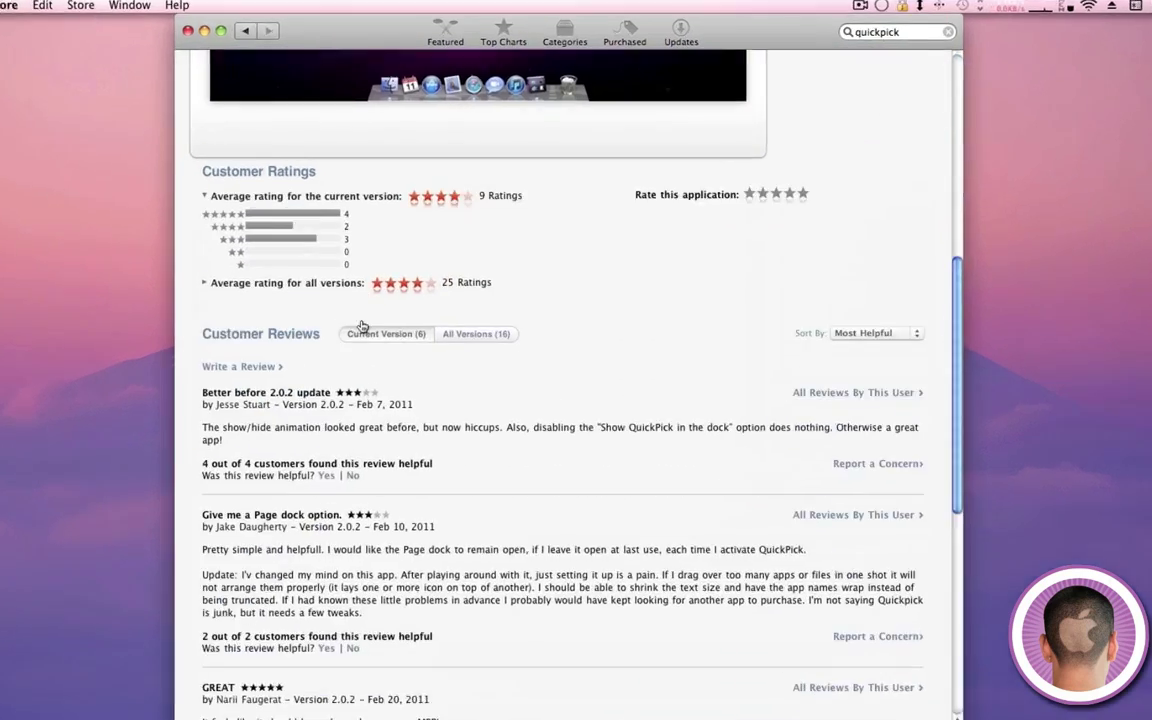
scroll(384, 286, up, 15)
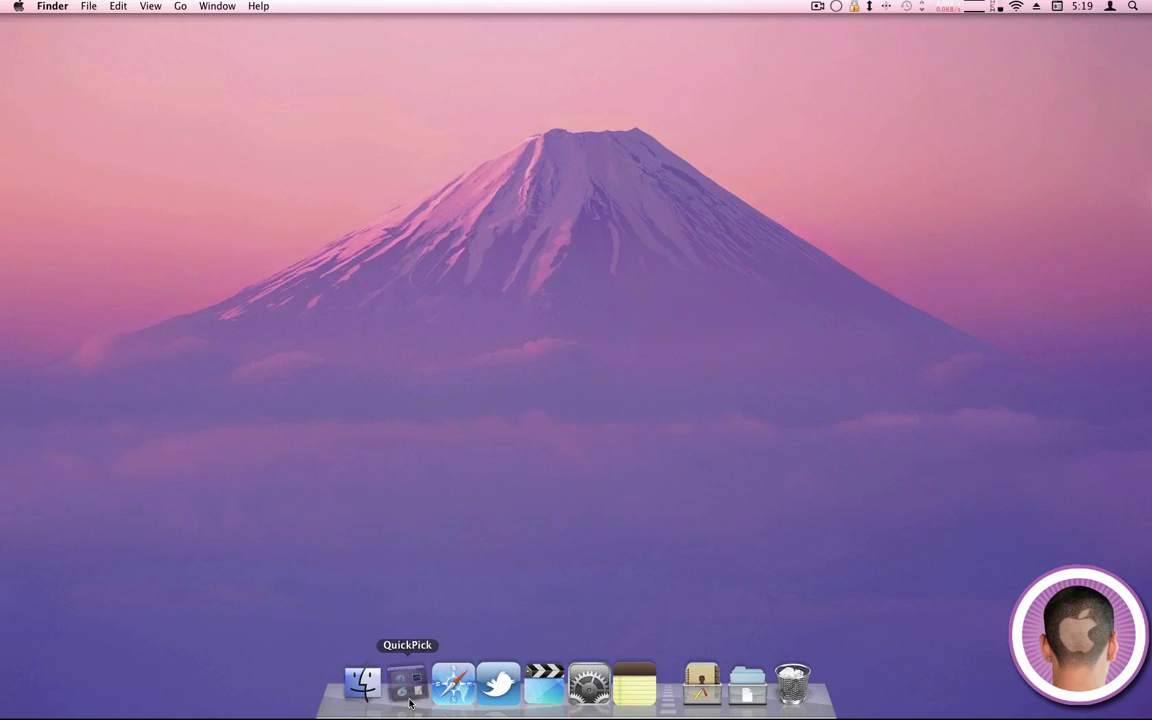
- Open QuickPick and browse back and forth between its two pages of application icons
click(492, 615)
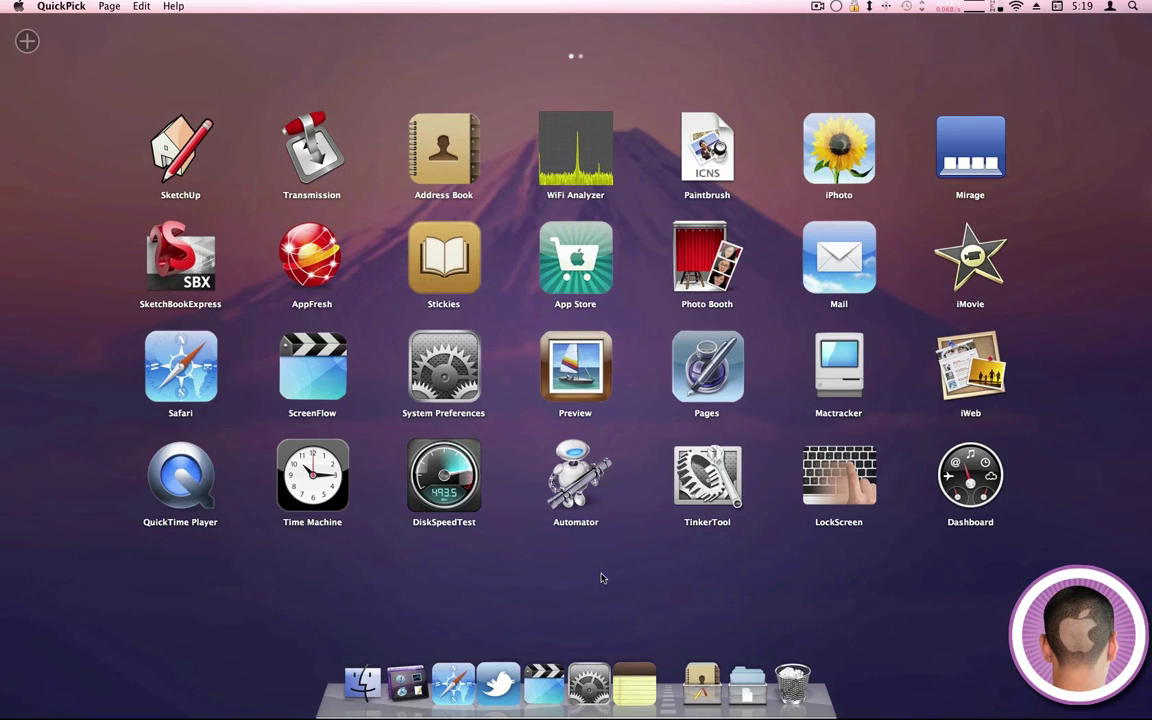
scroll(618, 551, right, 1)
scroll(618, 551, right, 5)
scroll(618, 551, left, 5)
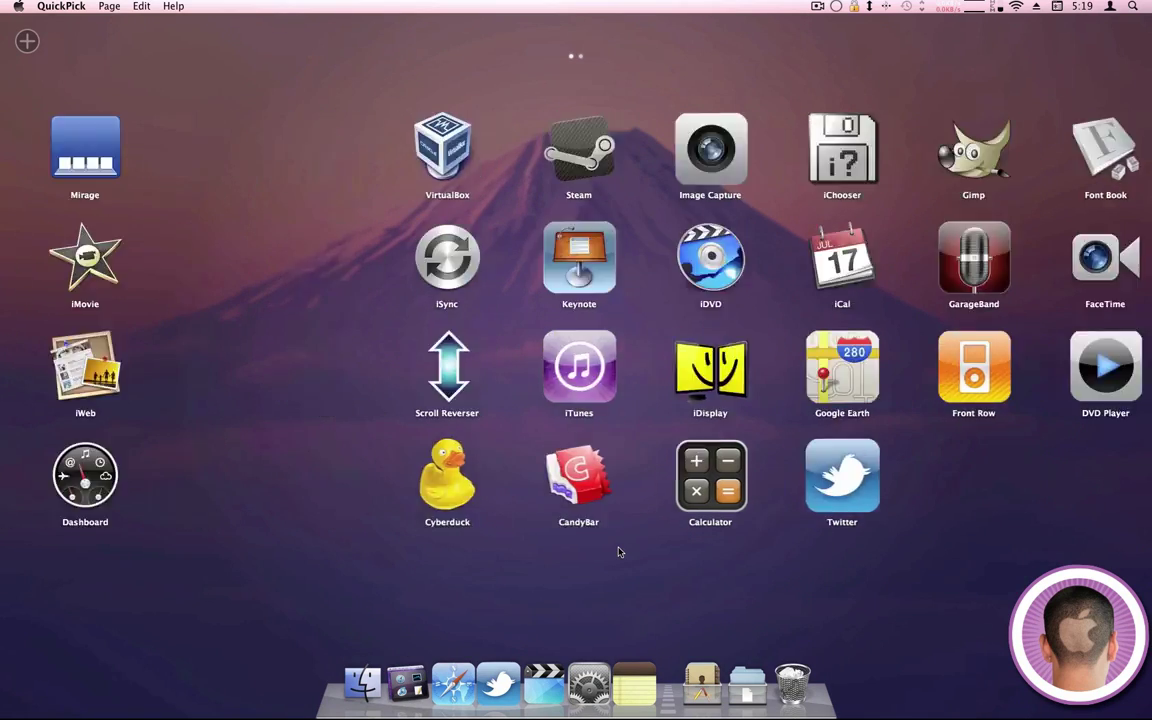
click(443, 376)
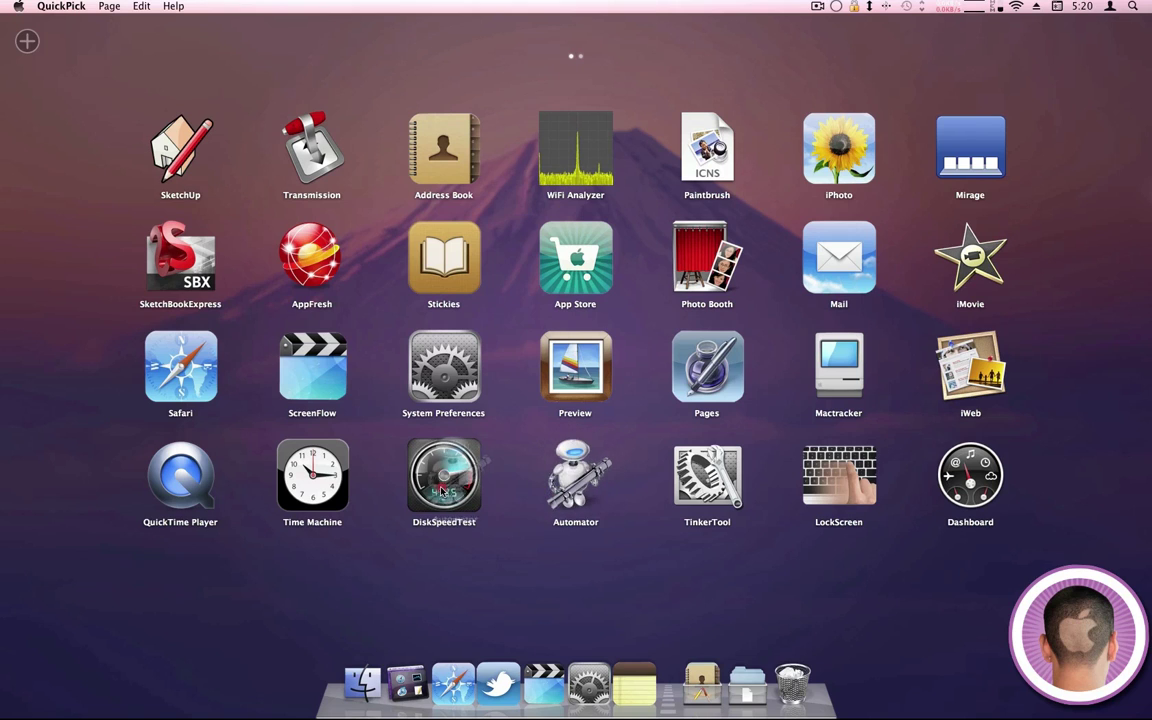
- Rearrange the start of QuickPick's last icon row into the order Automator, QuickTime Player, Time Machine, DiskSpeedTest
drag(449, 490, 560, 480)
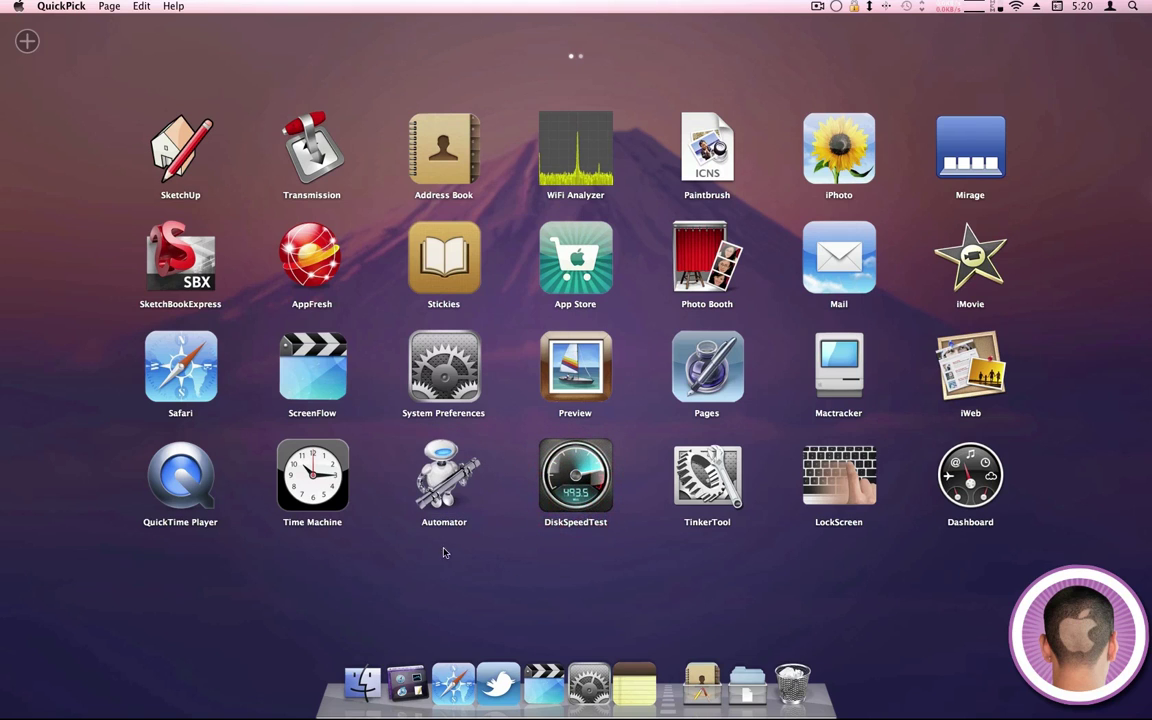
drag(316, 483, 440, 480)
drag(180, 478, 310, 494)
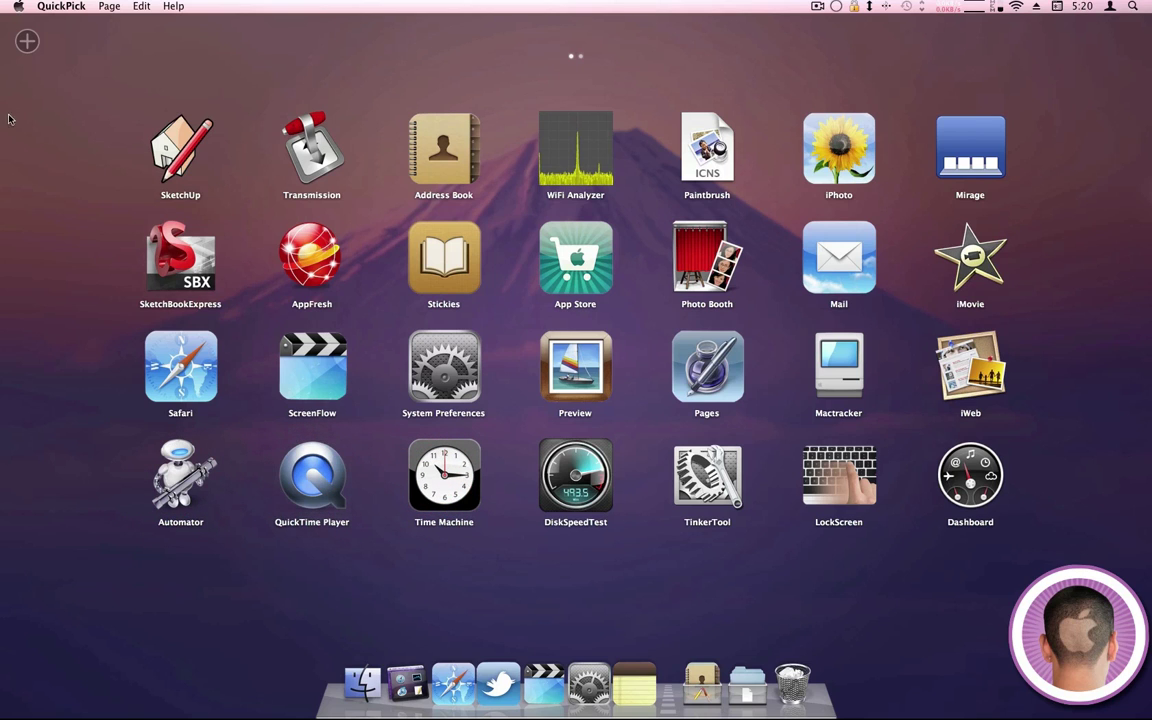
- Add a new page in QuickPick and display the strip of page thumbnails
click(104, 6)
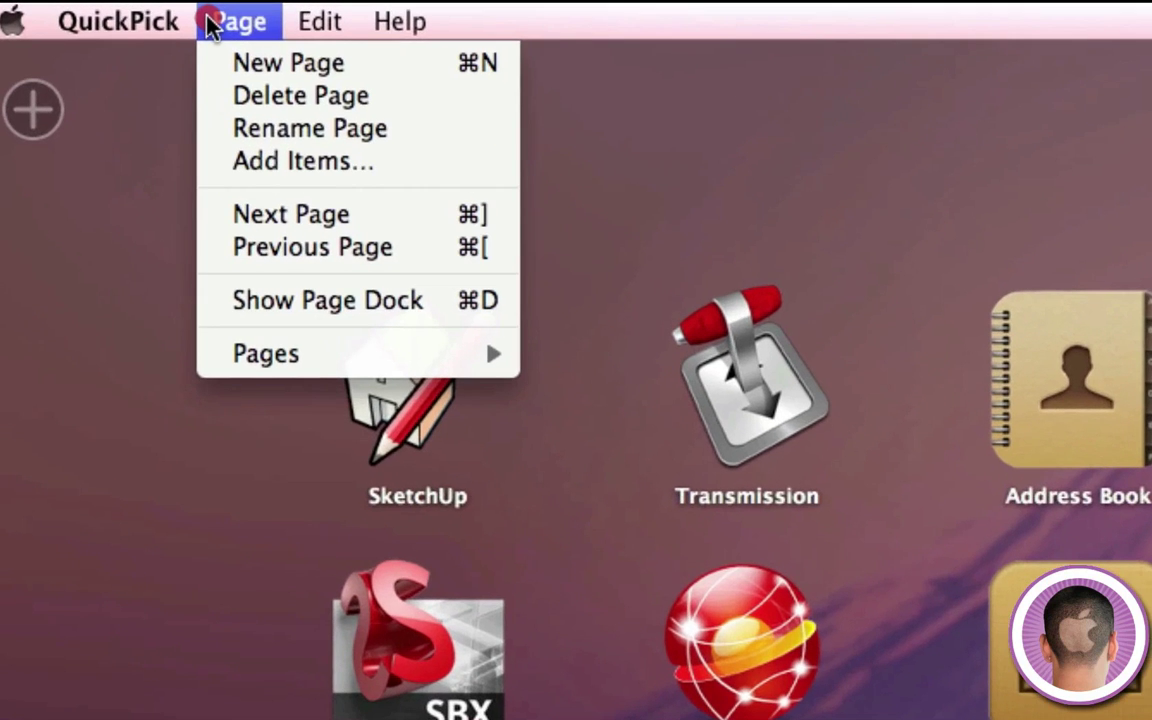
click(217, 60)
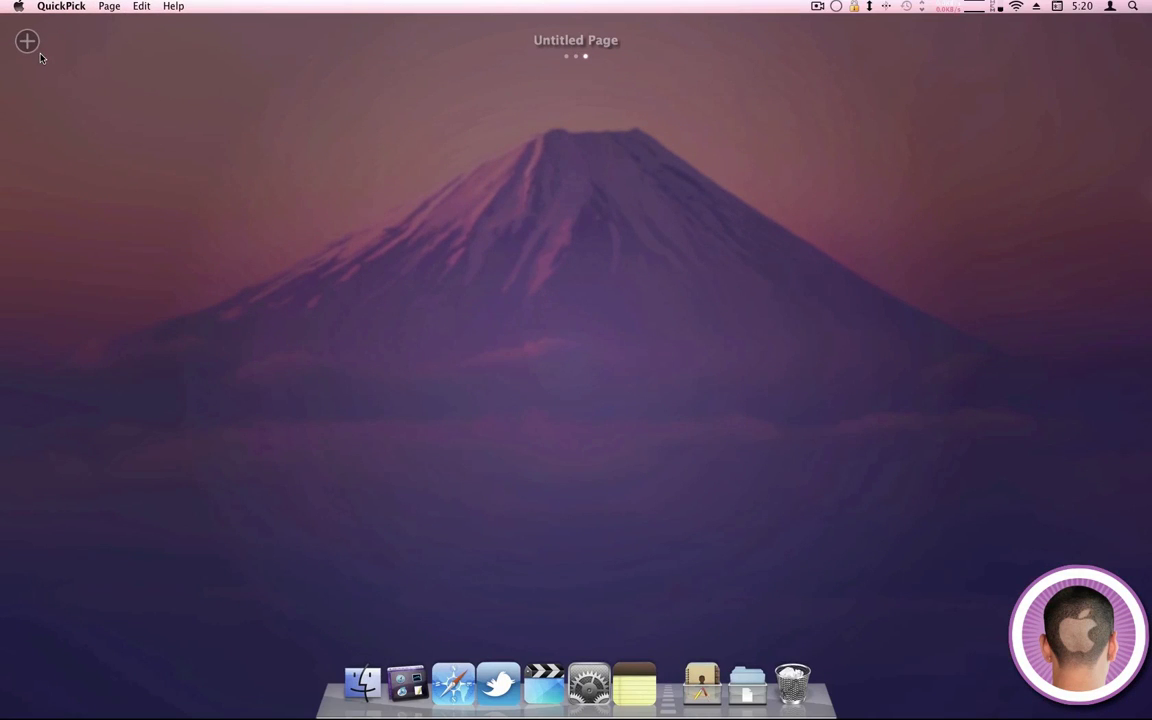
click(28, 42)
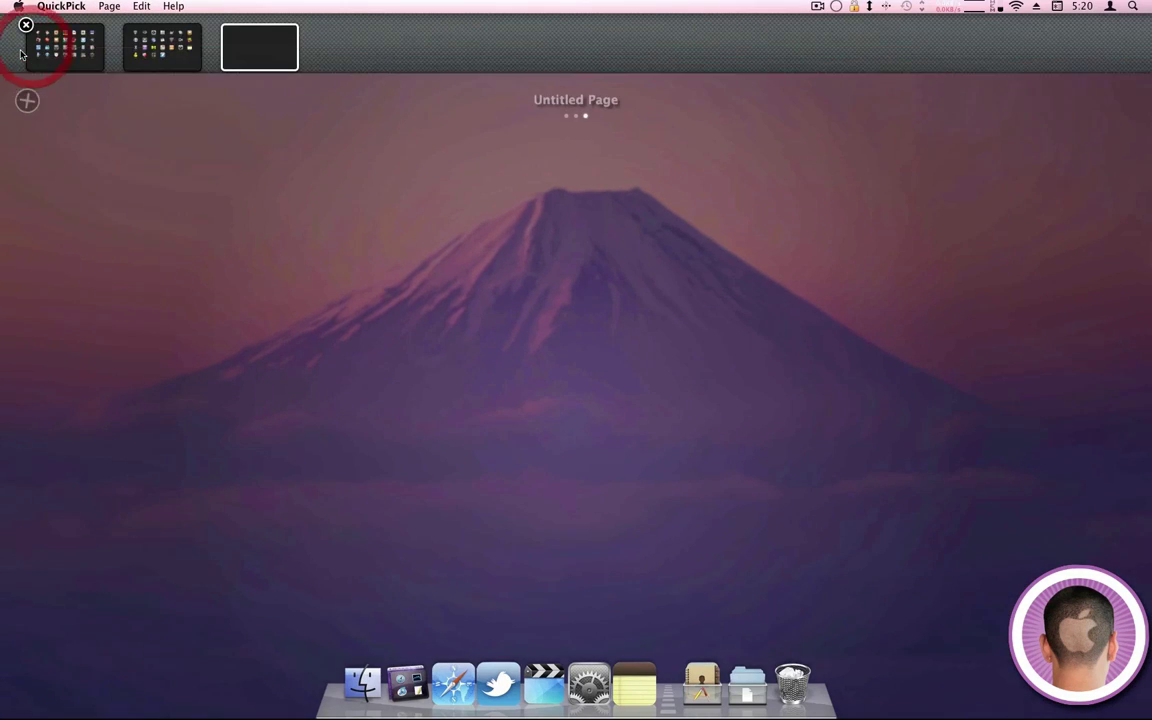
- Move VirtualBox from the second page onto the new untitled page, and return to QuickPick's first page
click(124, 52)
drag(175, 200, 180, 228)
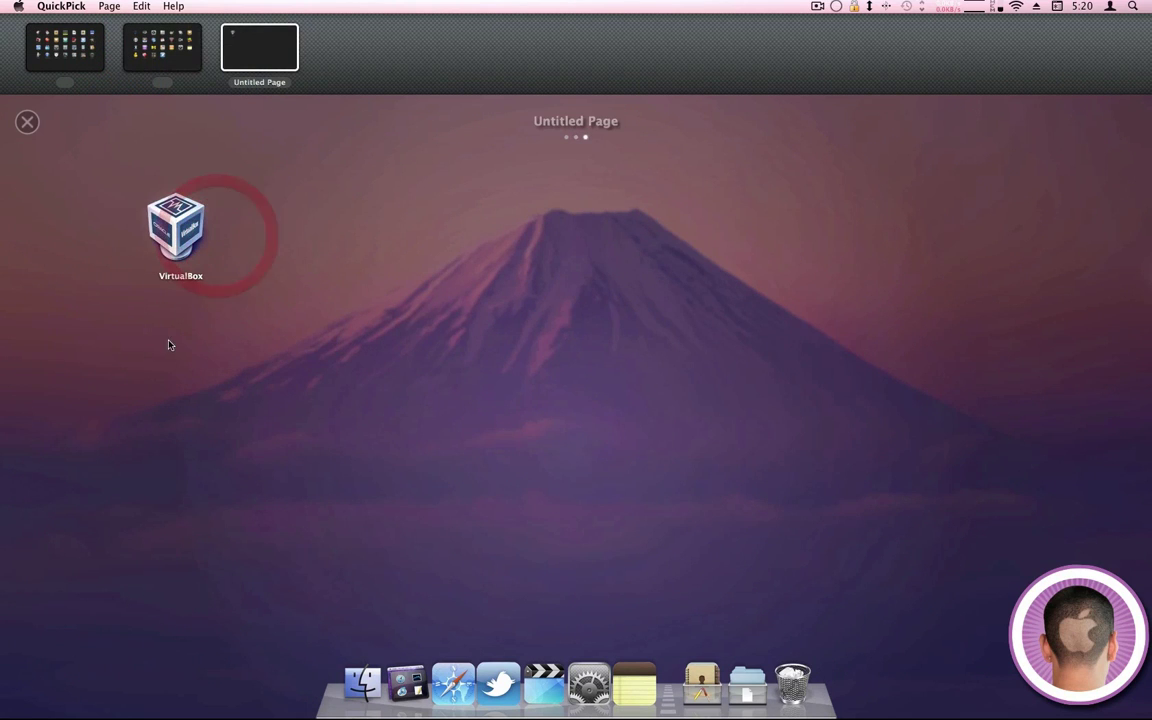
click(175, 47)
click(72, 45)
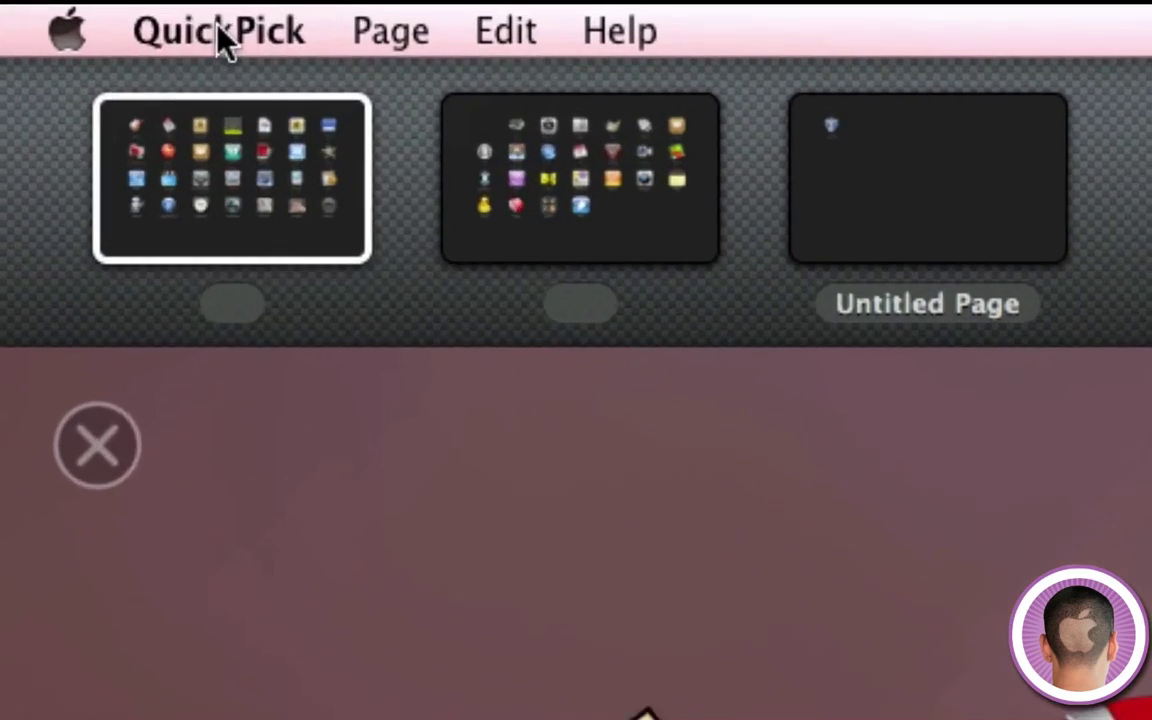
- Examine the activation and miscellaneous options in QuickPick's General preferences, then close the preferences
click(220, 32)
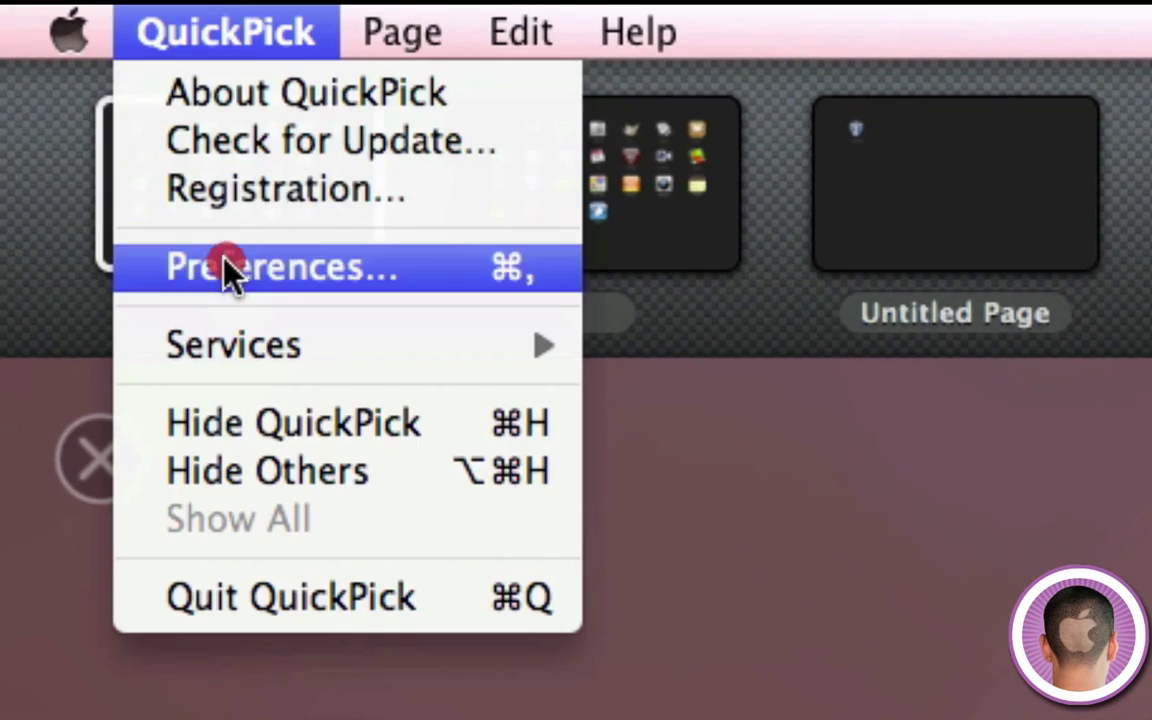
click(229, 265)
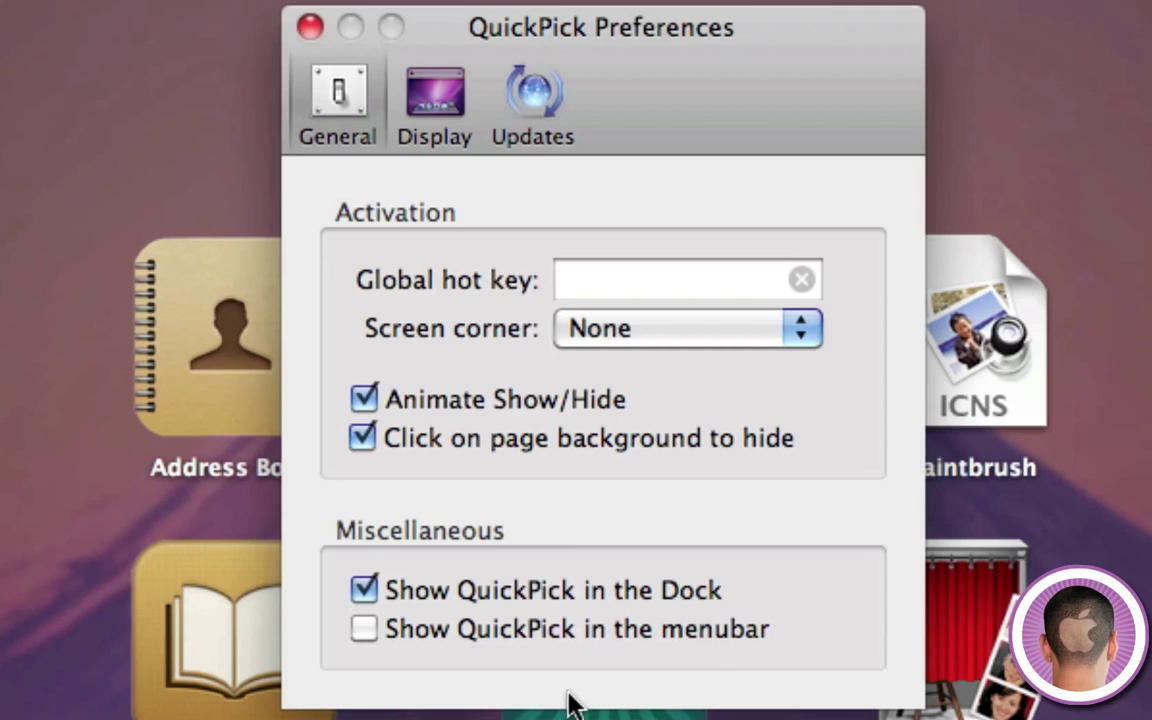
click(310, 27)
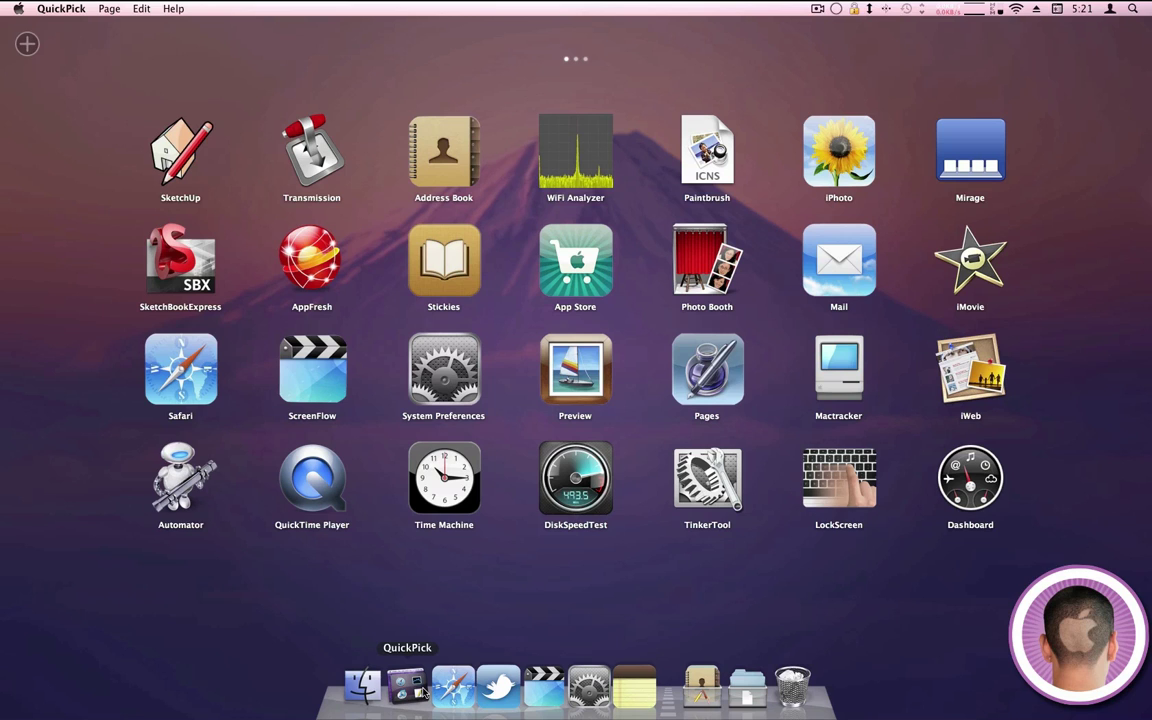
click(577, 60)
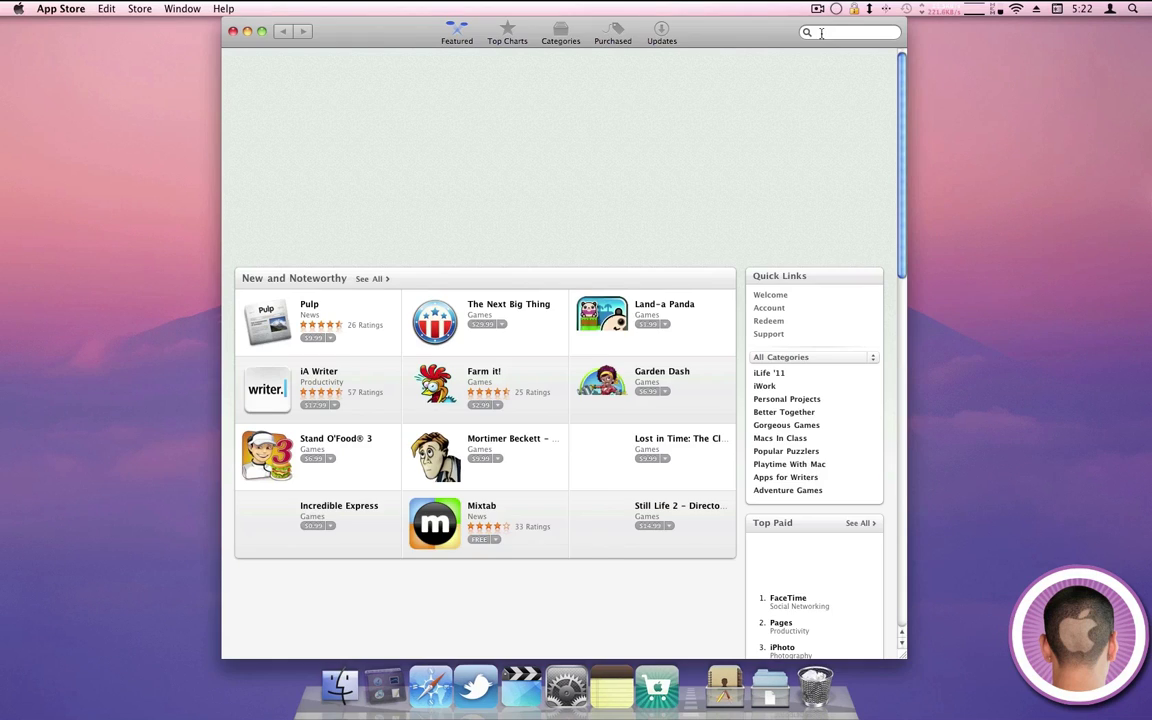
- Search the App Store for dropcopy, view the free DropCopy app's page, and quit the store
click(818, 32)
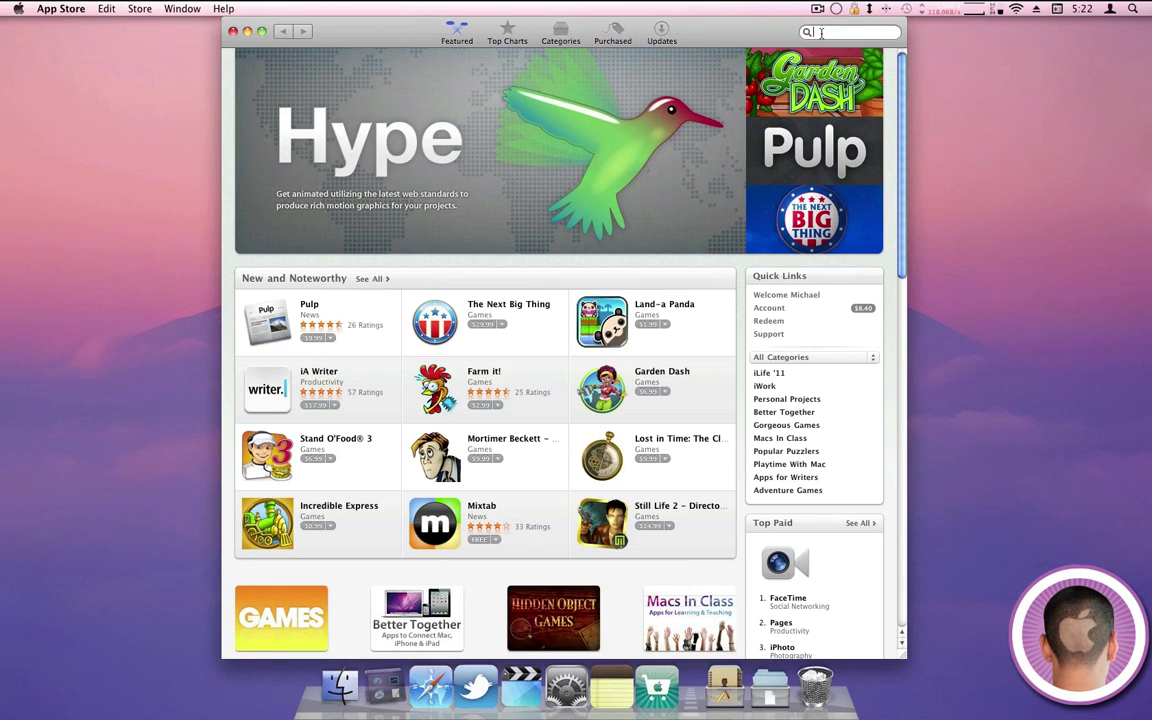
text(dropcopy)
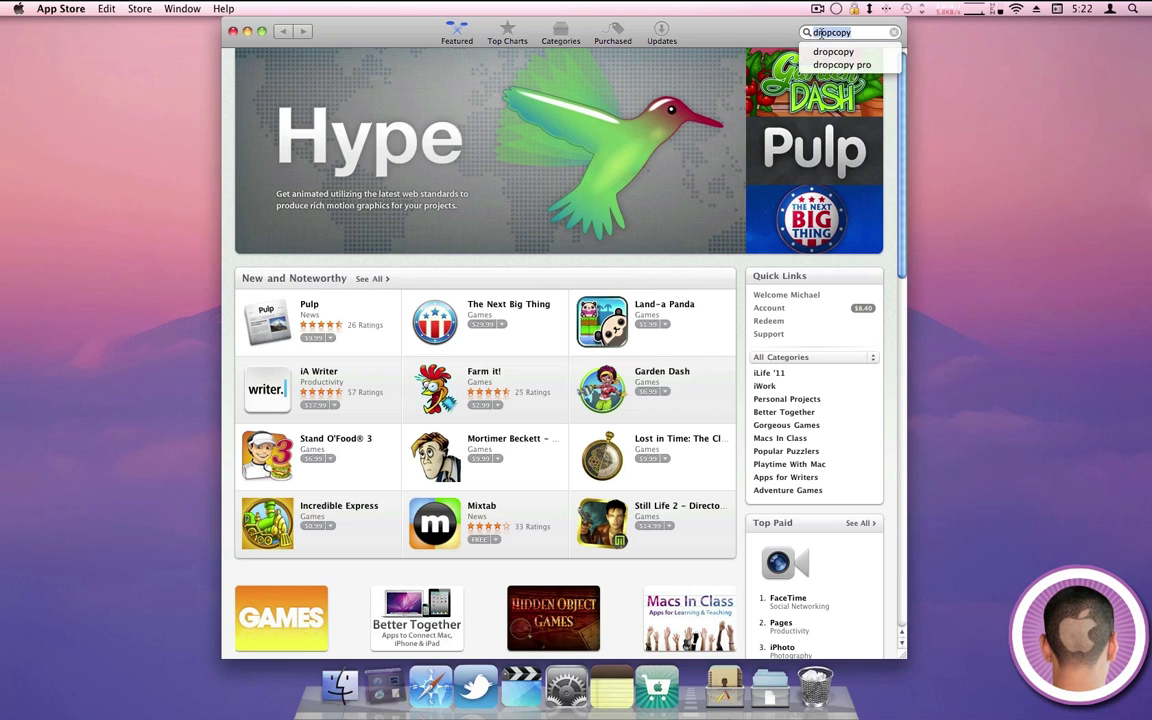
key(Return)
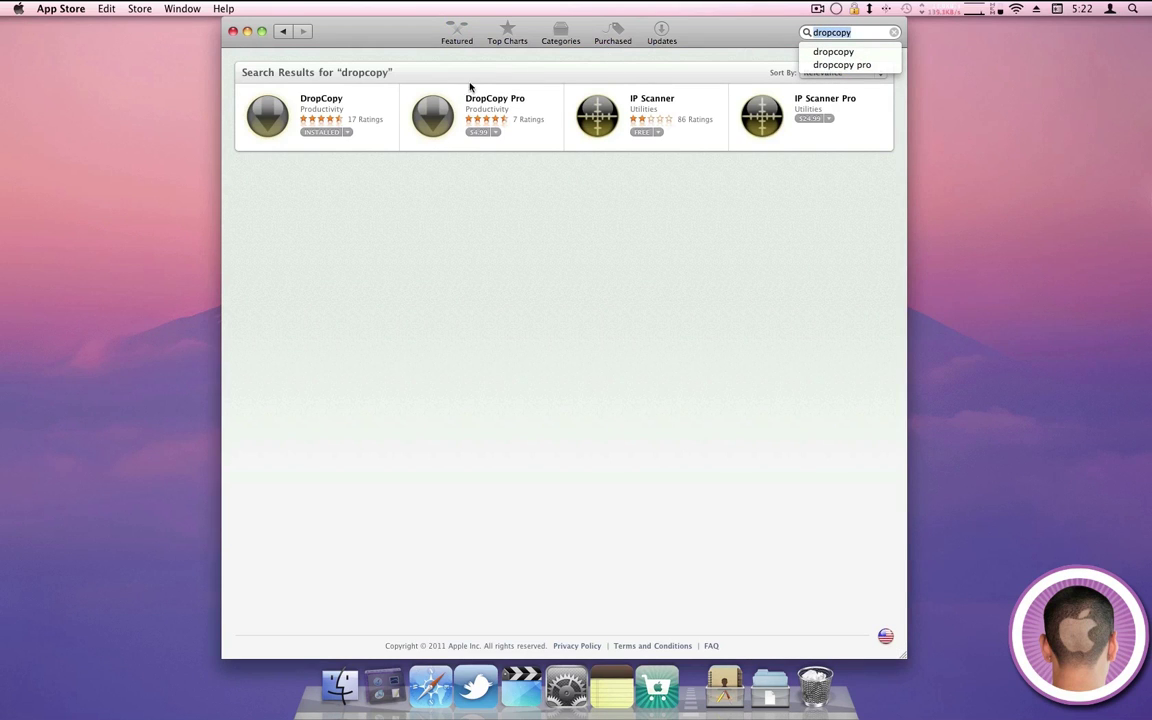
click(250, 105)
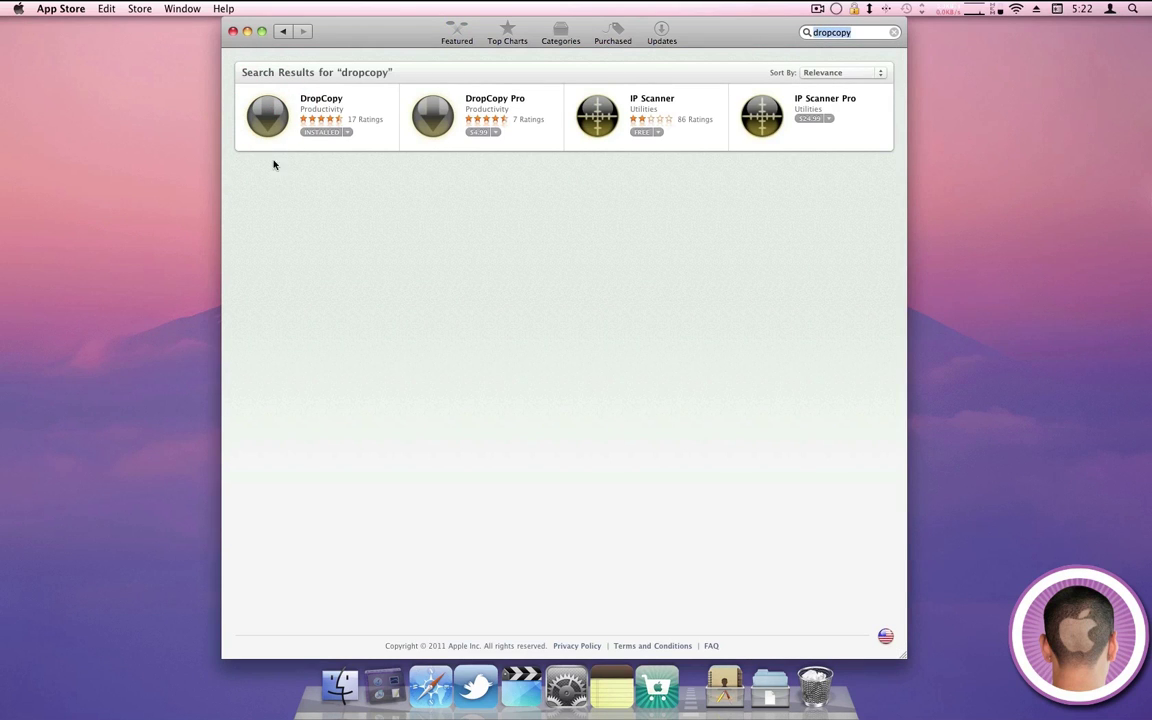
click(265, 113)
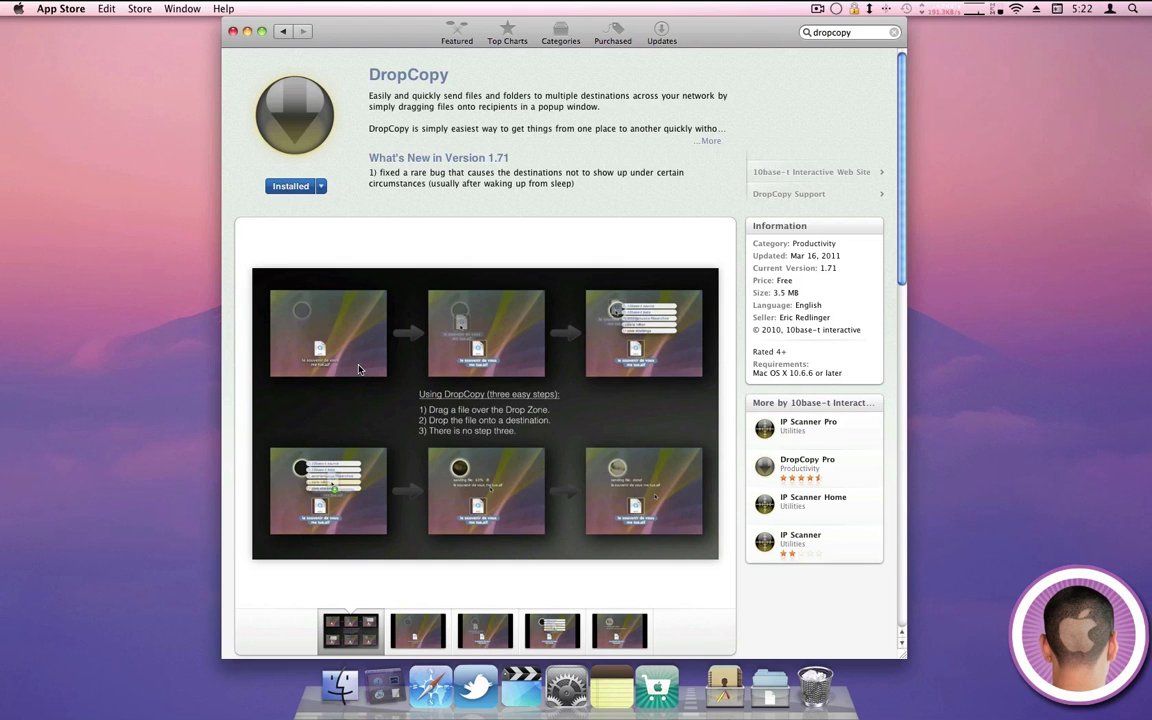
key(super+q)
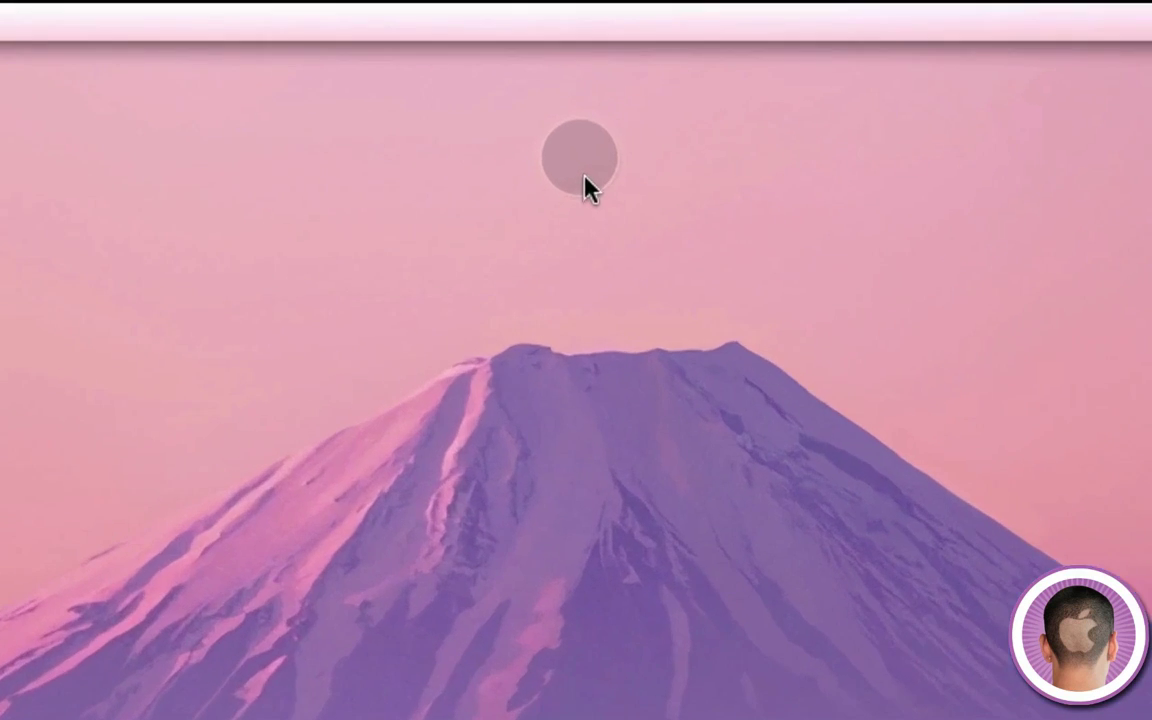
- Reposition DropCopy's circular drop zone on the desktop just above the mountain's peak
click(526, 152)
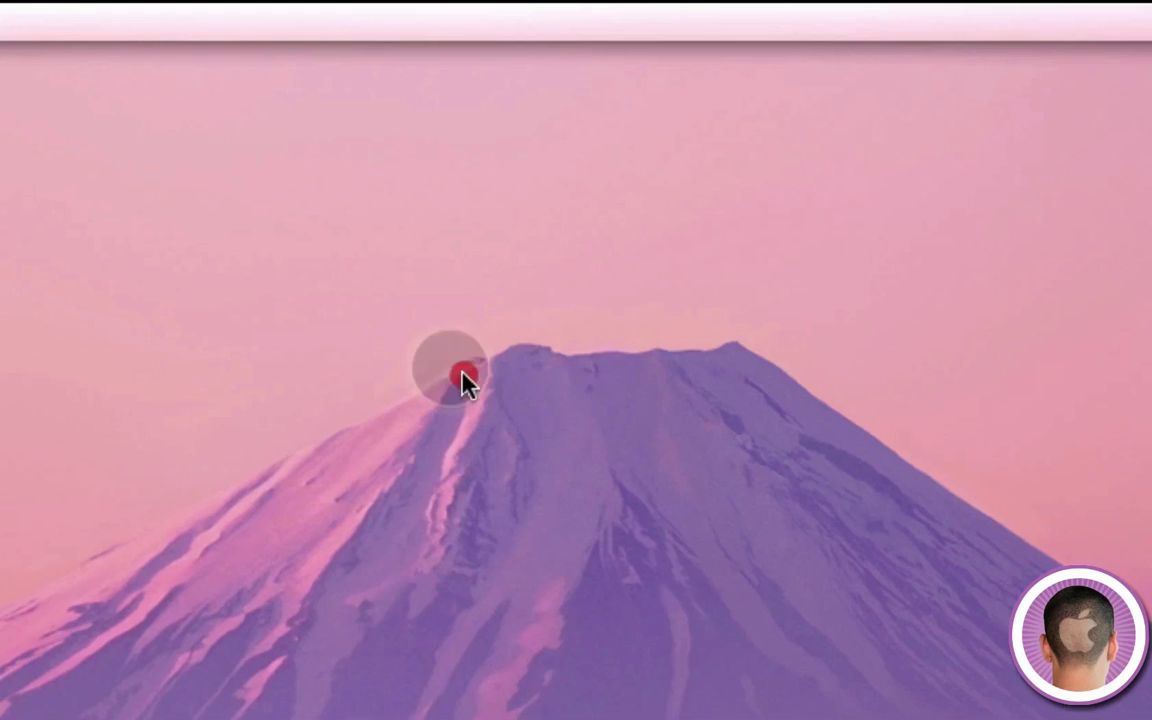
mouse_move(465, 380)
mouse_down()
mouse_move(748, 195)
mouse_move(576, 177)
mouse_move(569, 188)
mouse_up()
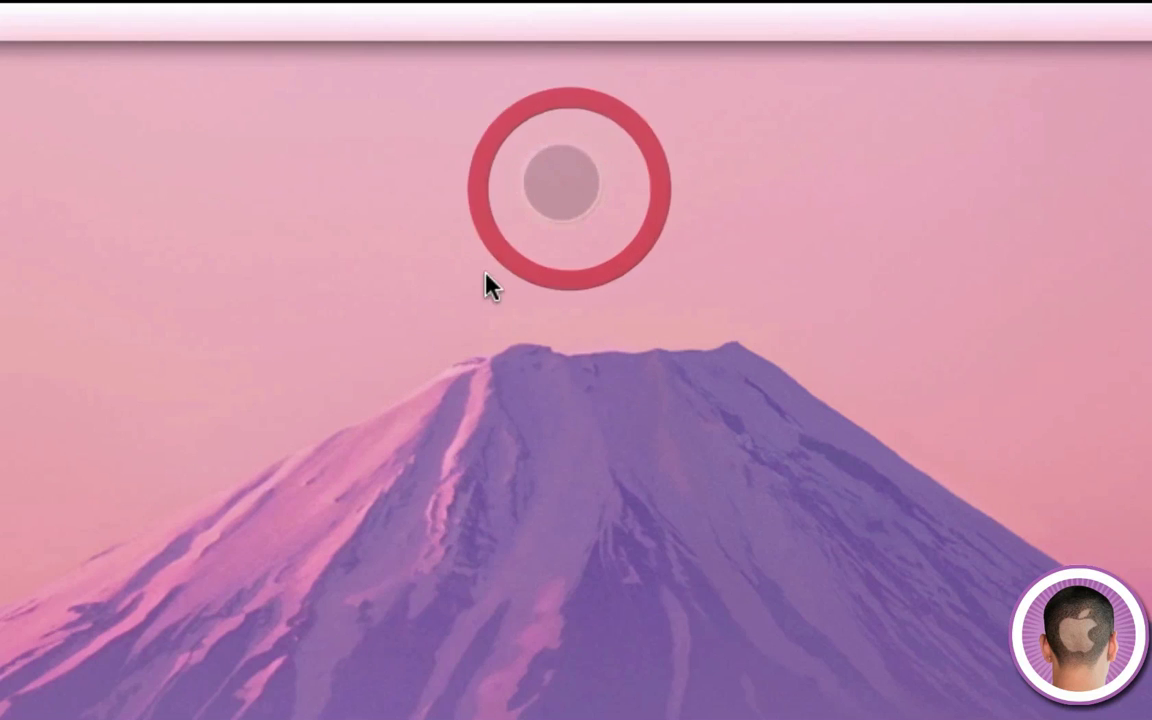
click(549, 182)
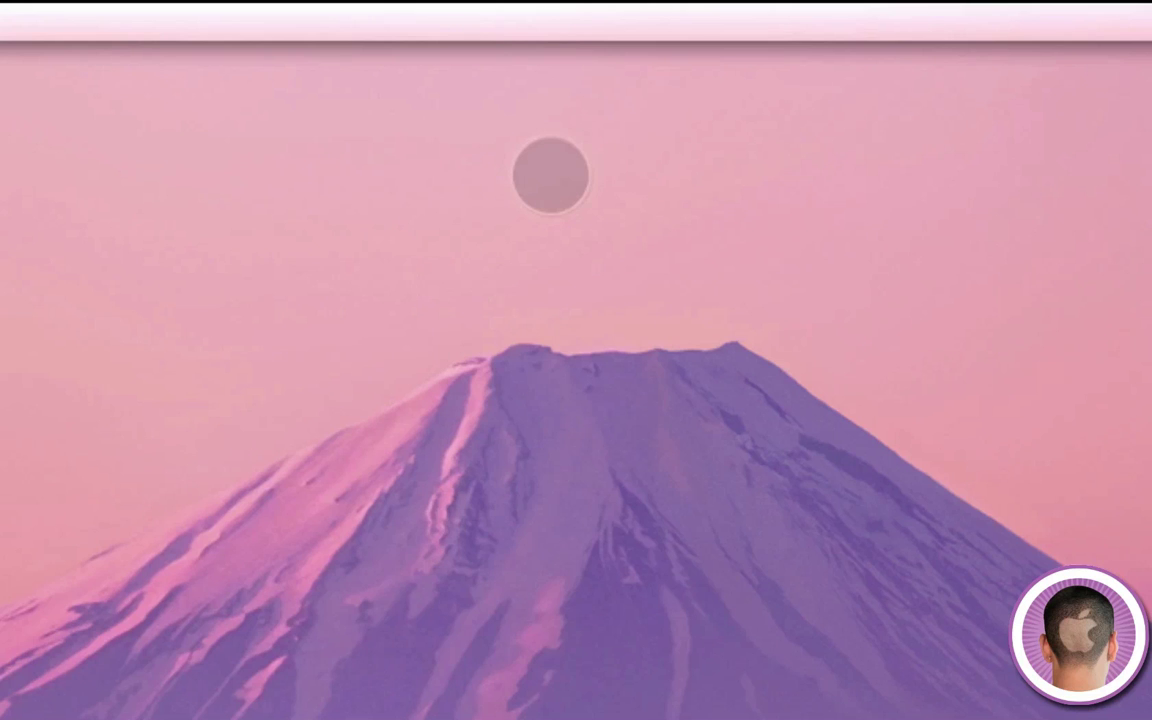
- Send Untitled.rtf to the MS-iPod (iPhone) destination through DropCopy's drop zone
drag(340, 715, 505, 340)
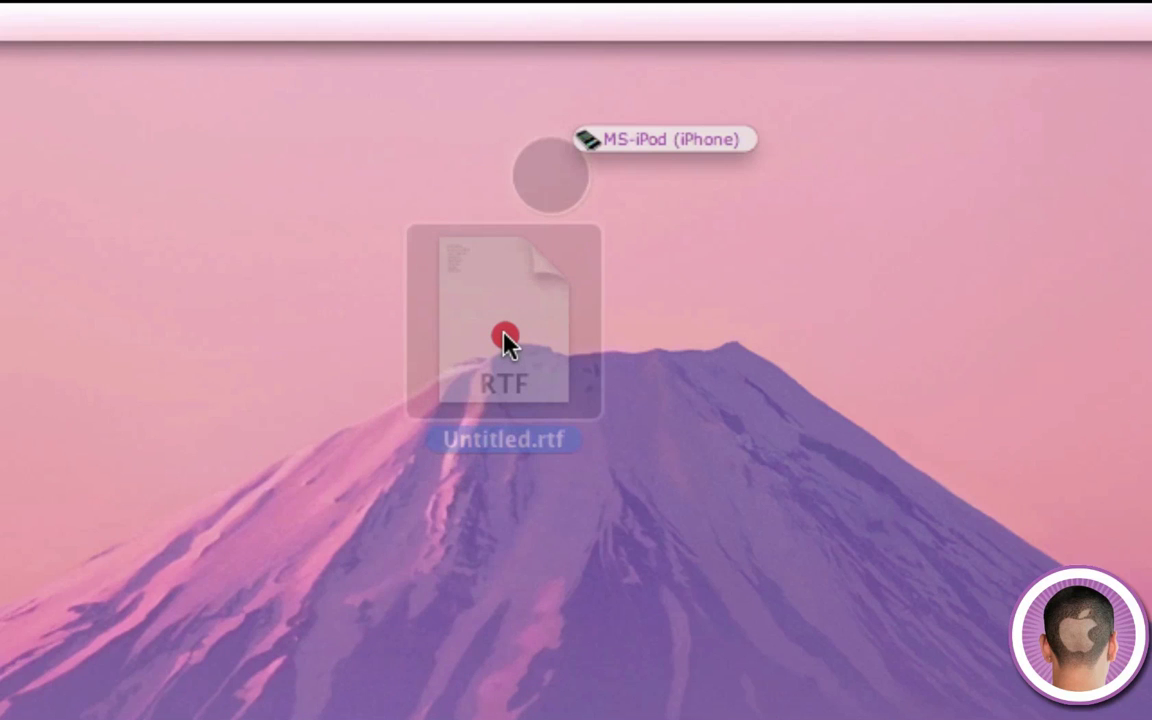
drag(505, 340, 625, 148)
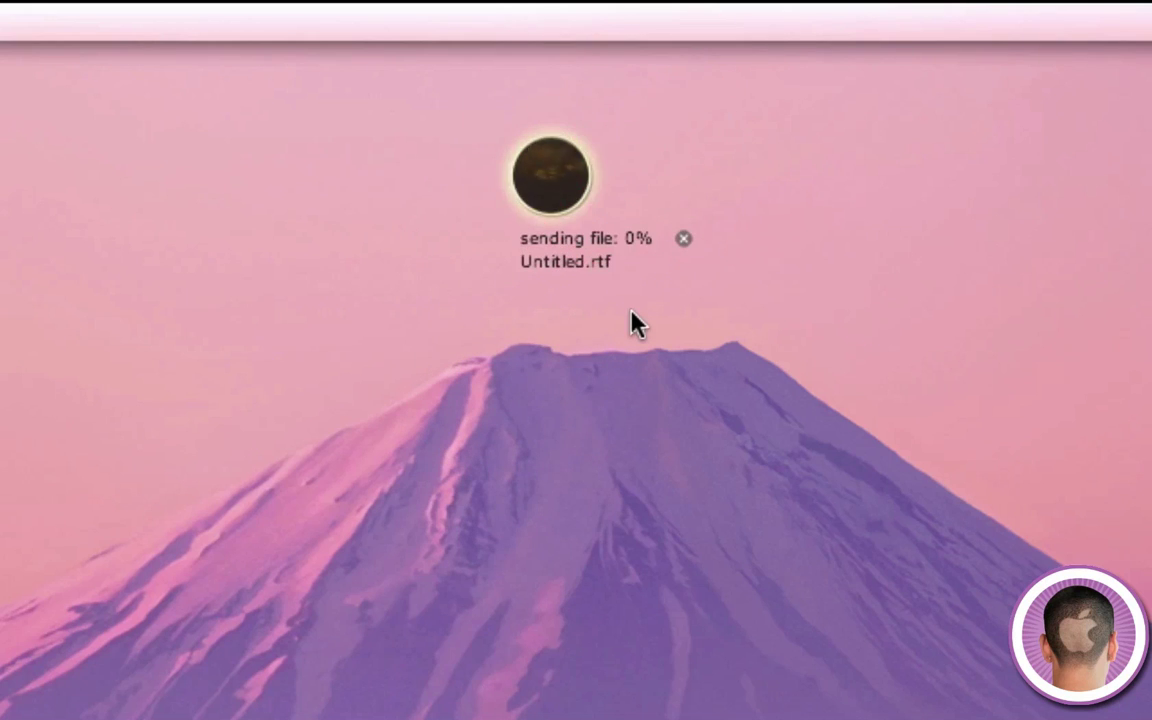